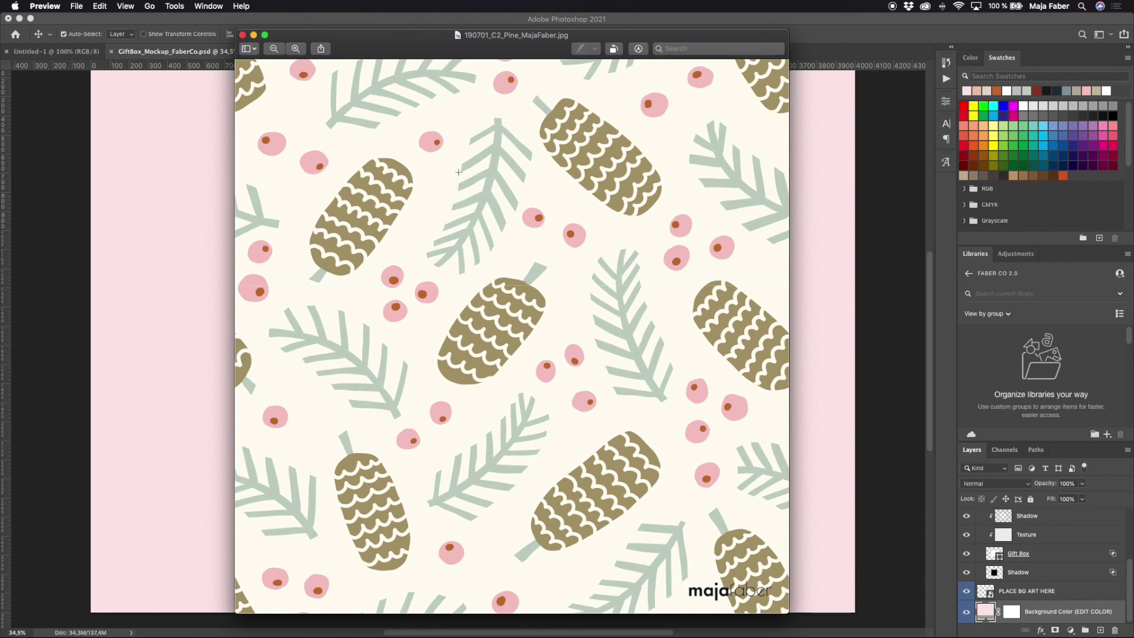
# Zoom into the Preview pattern image to check for seams, then zoom back out to full view
pyautogui.click(300, 48)
pyautogui.click(300, 49)
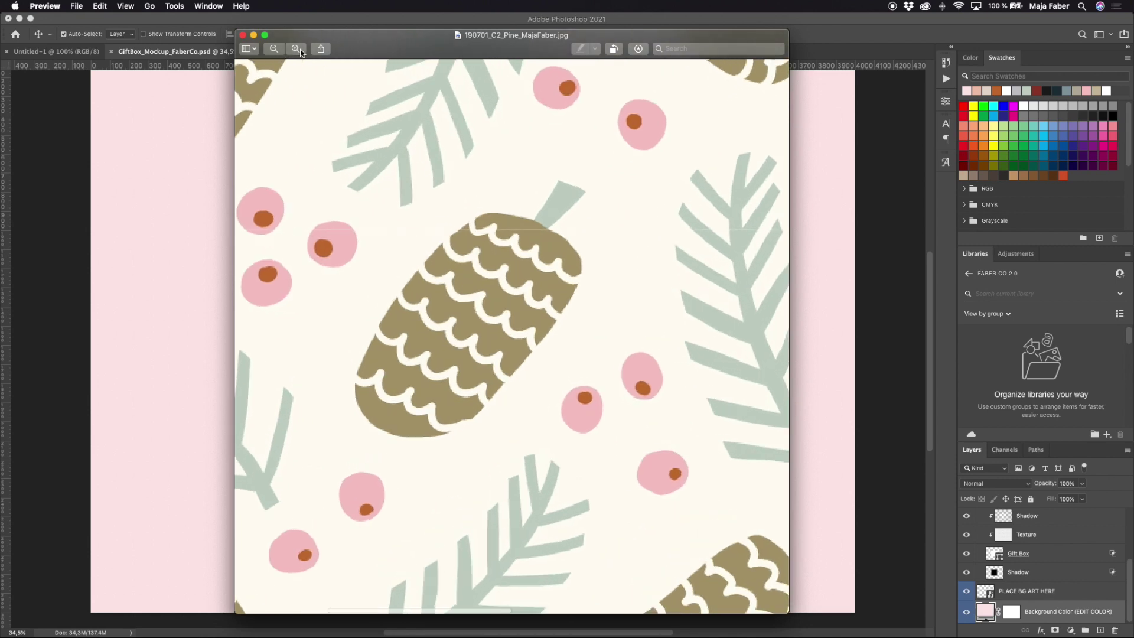
pyautogui.click(301, 48)
pyautogui.scroll(3, 518, 186)
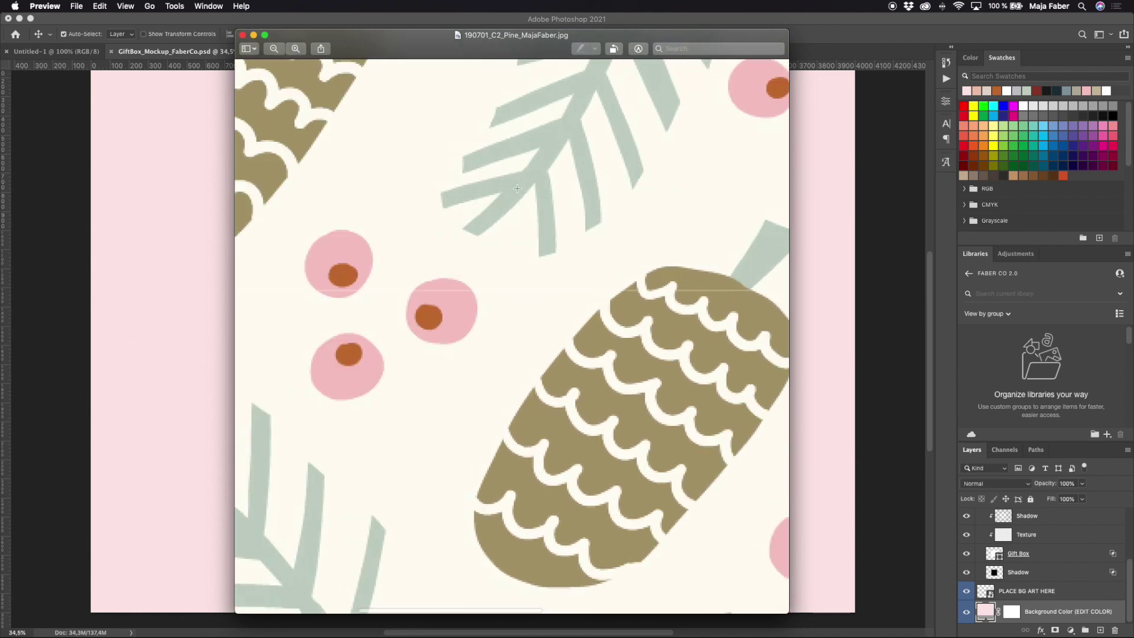
pyautogui.hscroll(5, 518, 188)
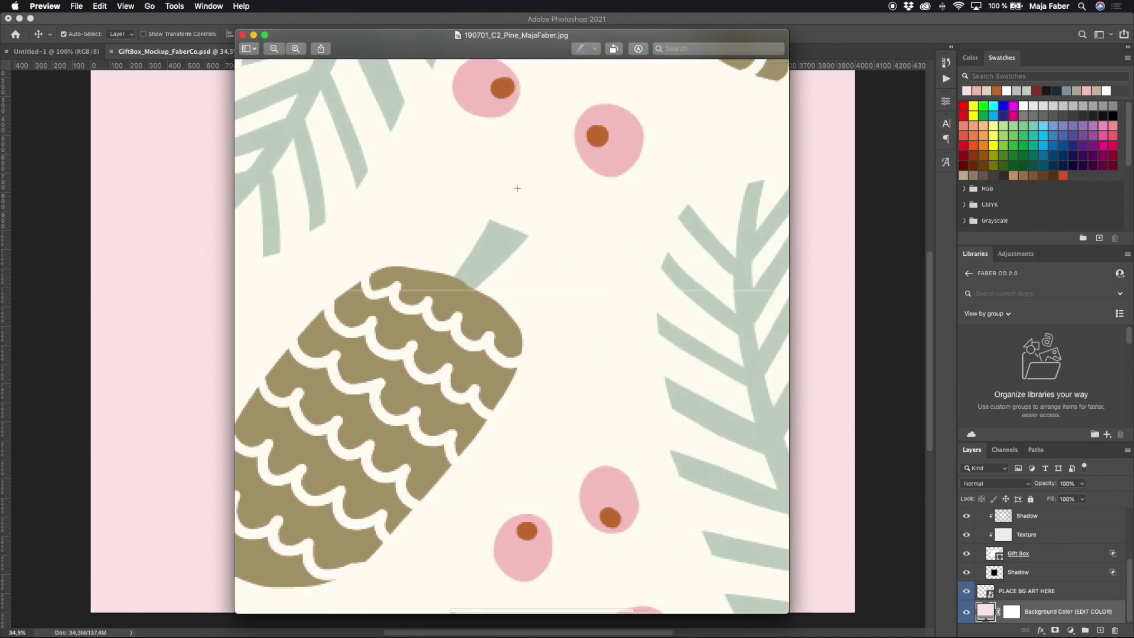
pyautogui.click(276, 48)
pyautogui.click(276, 48)
pyautogui.click(276, 48)
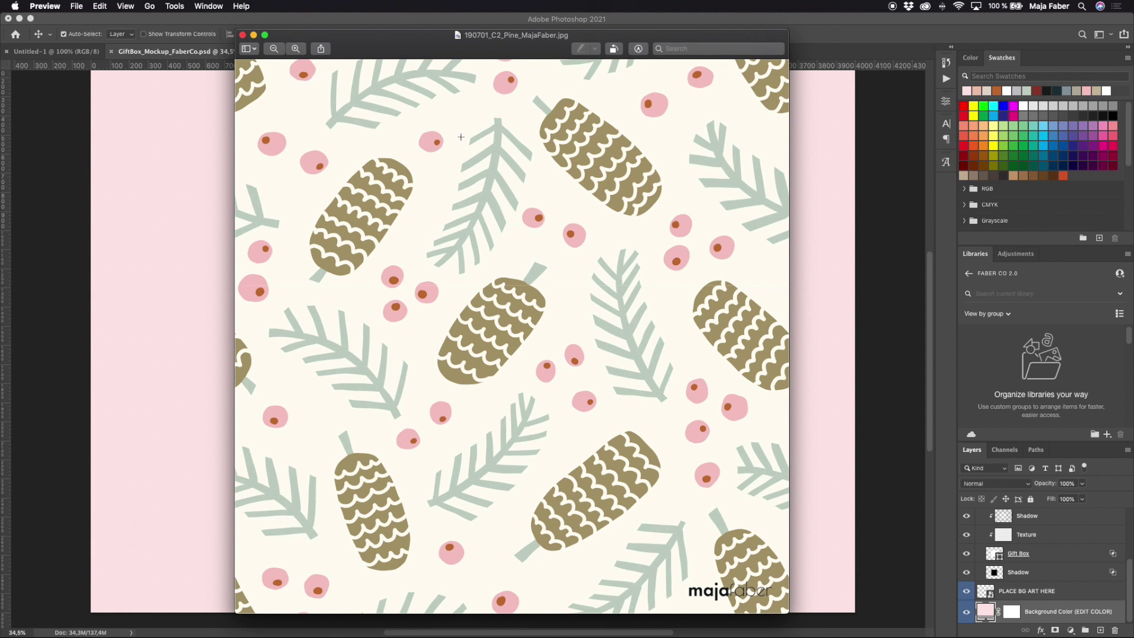
# Bring the Photoshop gift-box mockup forward, zoom in and out on it, then show all windows
pyautogui.click(886, 146)
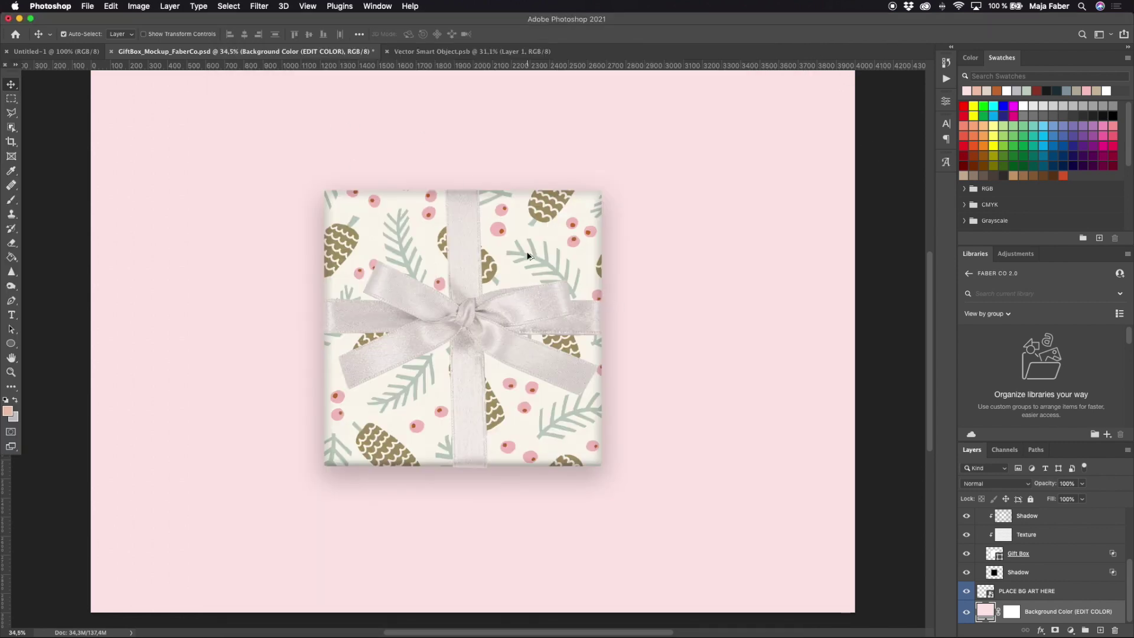
pyautogui.scroll(5, 585, 247)
pyautogui.scroll(5, 437, 156)
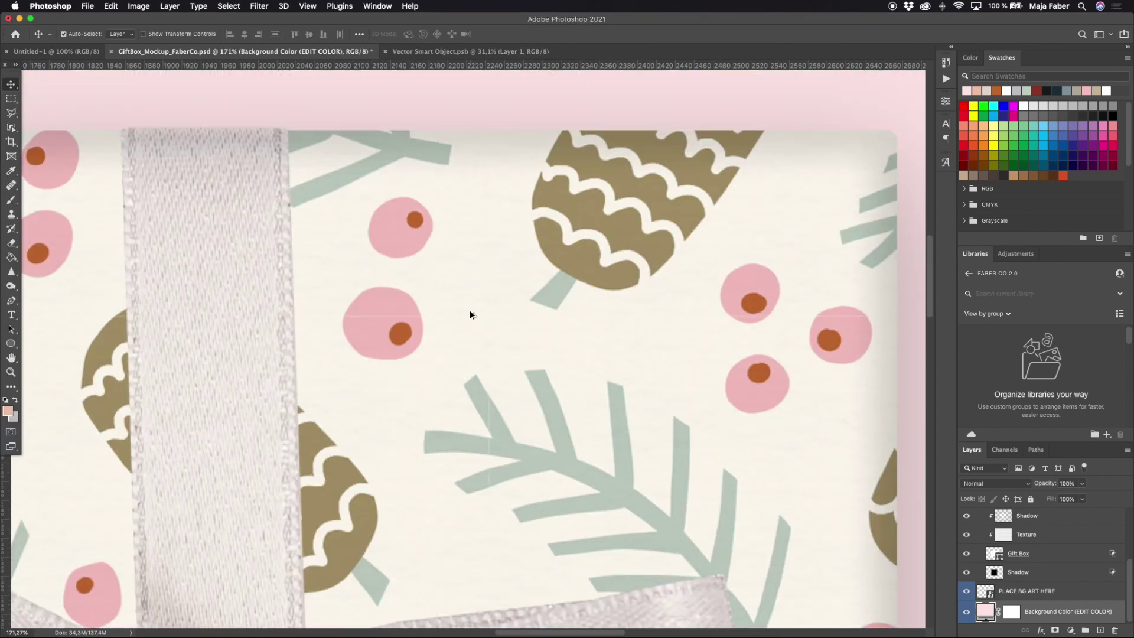
pyautogui.scroll(3, 470, 310)
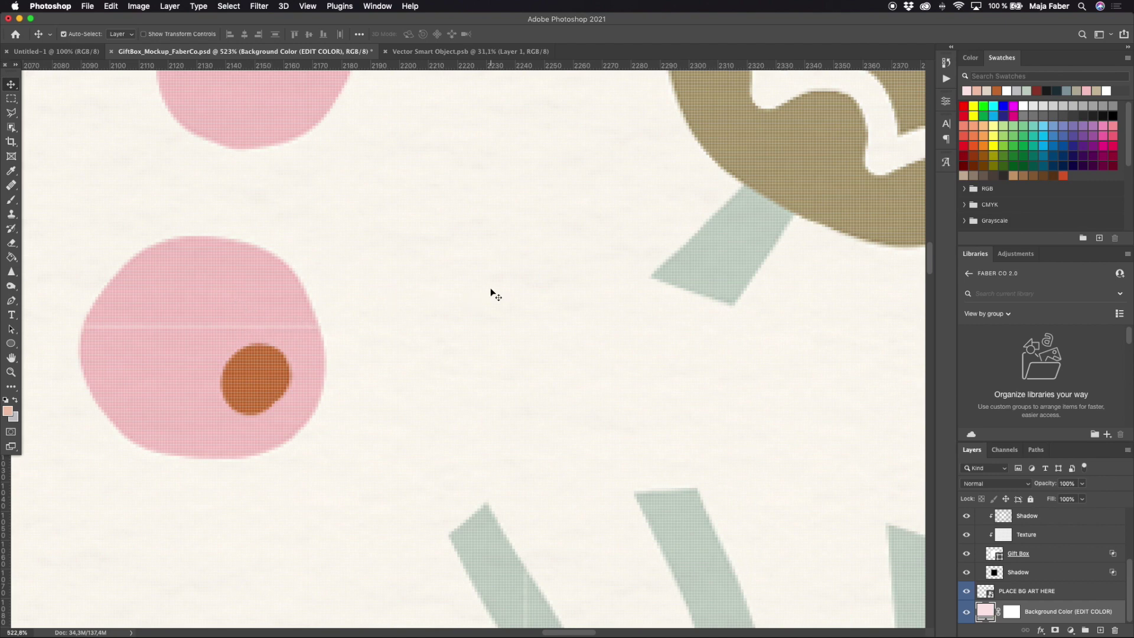
pyautogui.scroll(-6, 511, 303)
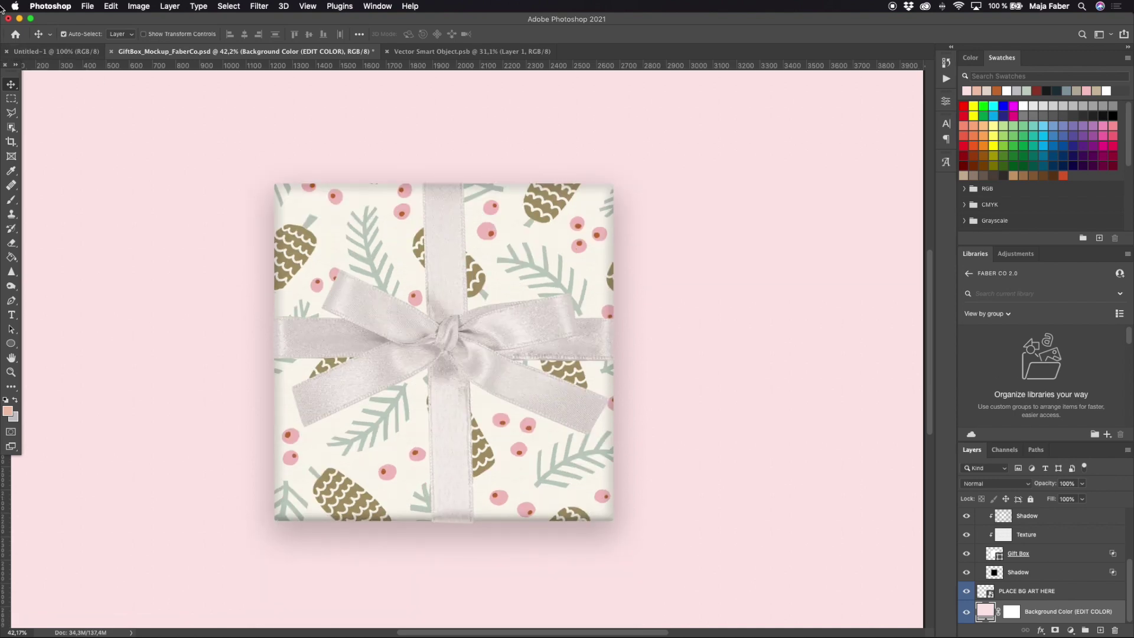
pyautogui.hotkey('ctrl', 'Up')
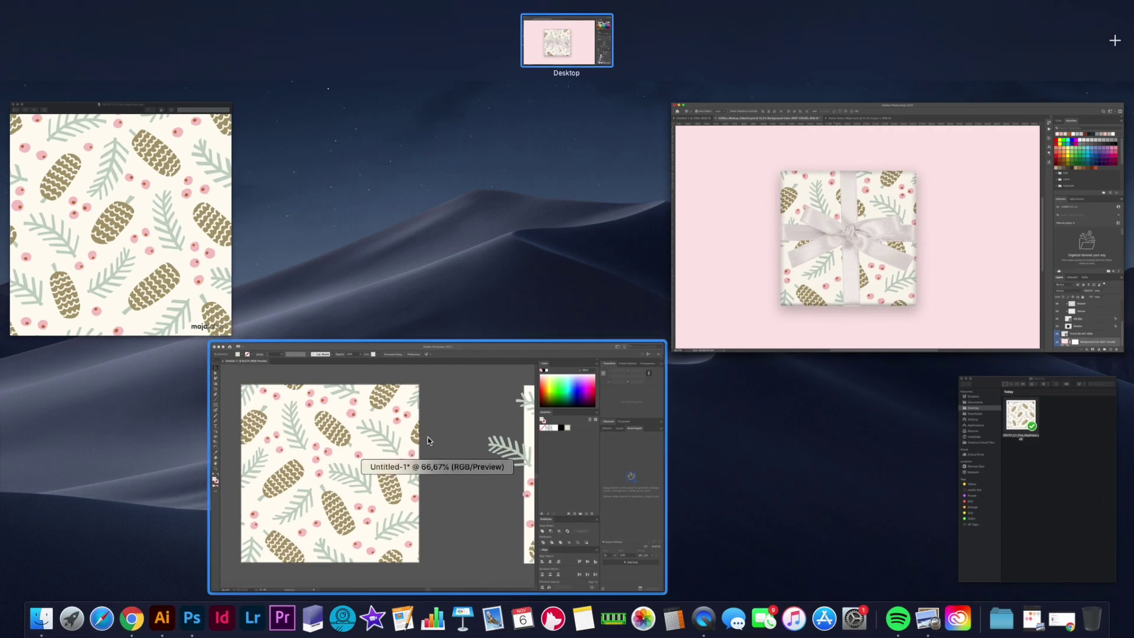
# Pan around the Illustrator pine cone tile's edges, then select the tile square and zoom out
pyautogui.click(458, 417)
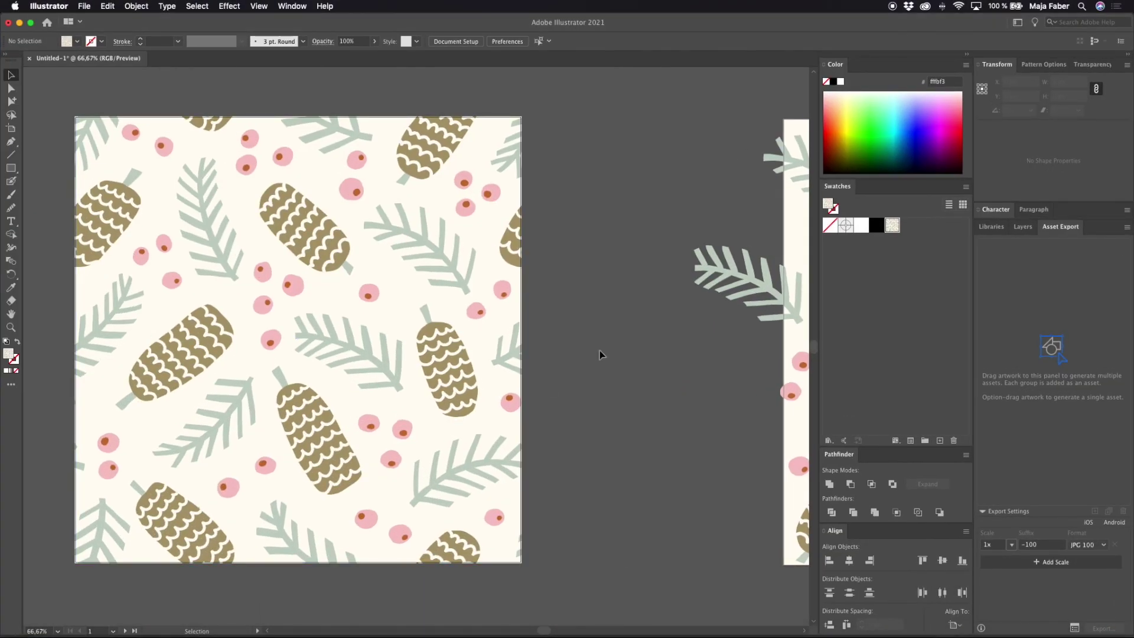
pyautogui.hscroll(-2, 602, 346)
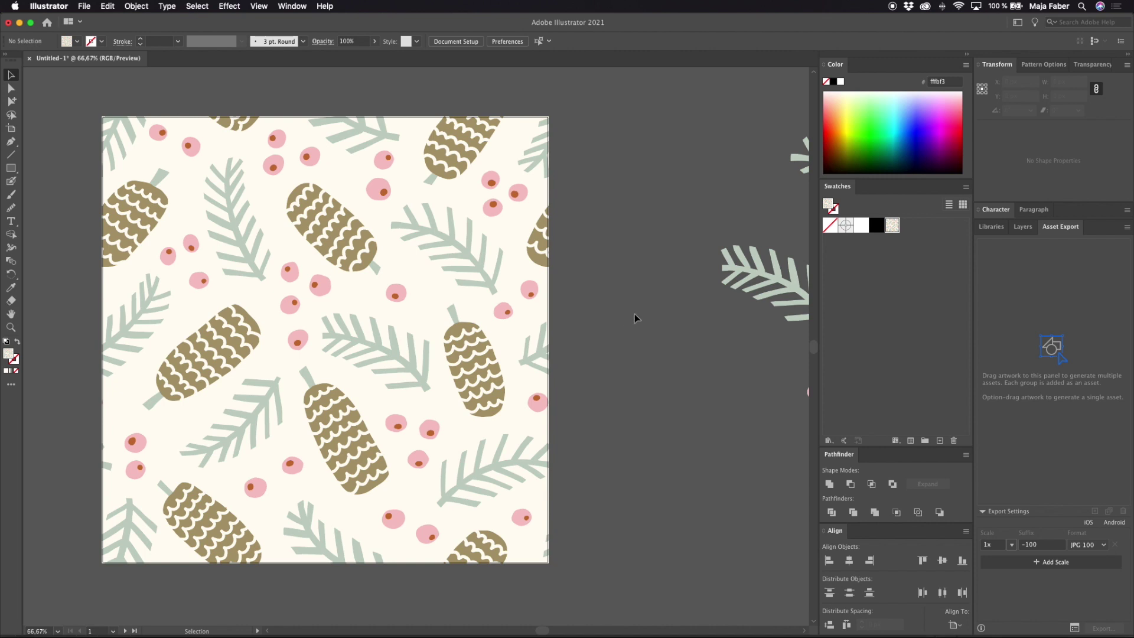
pyautogui.hscroll(2, 635, 314)
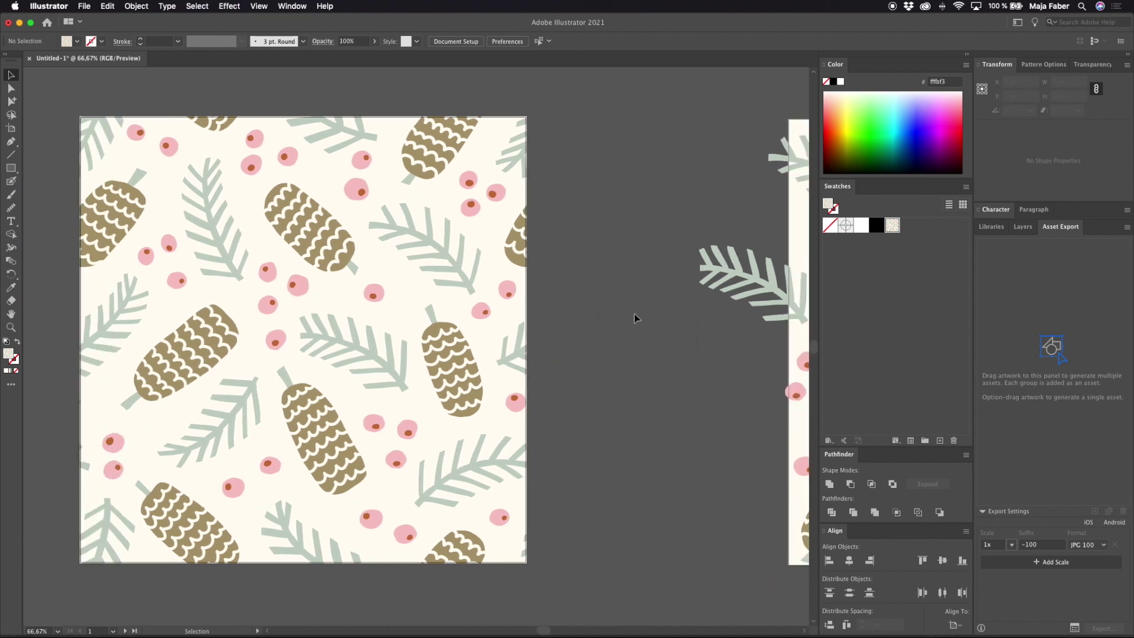
pyautogui.hscroll(-3, 635, 314)
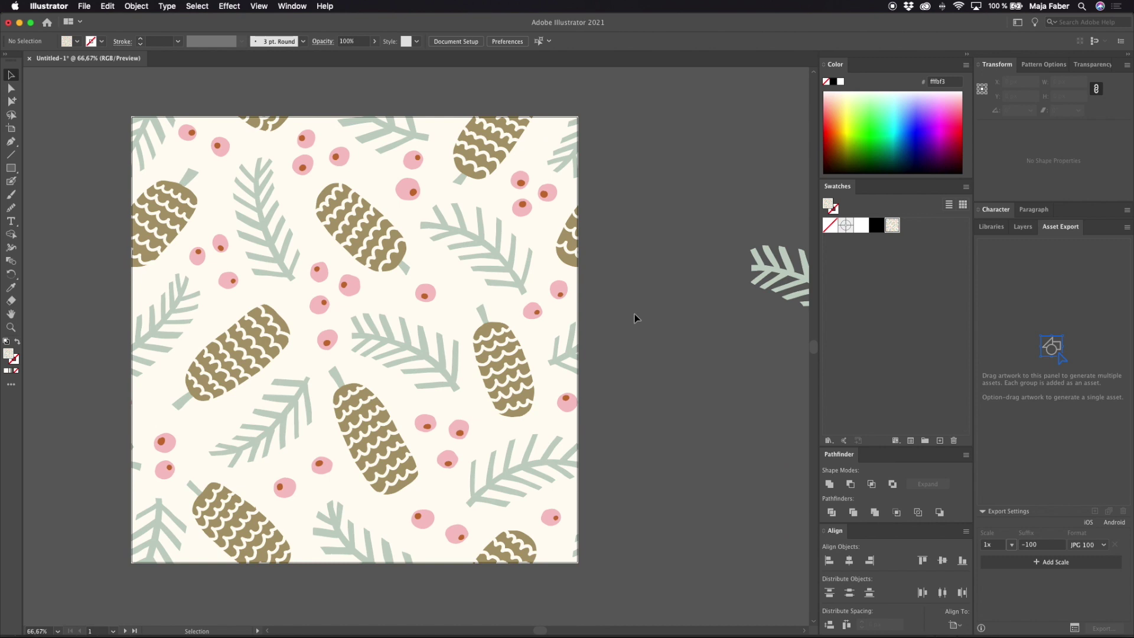
pyautogui.hscroll(-3, 633, 273)
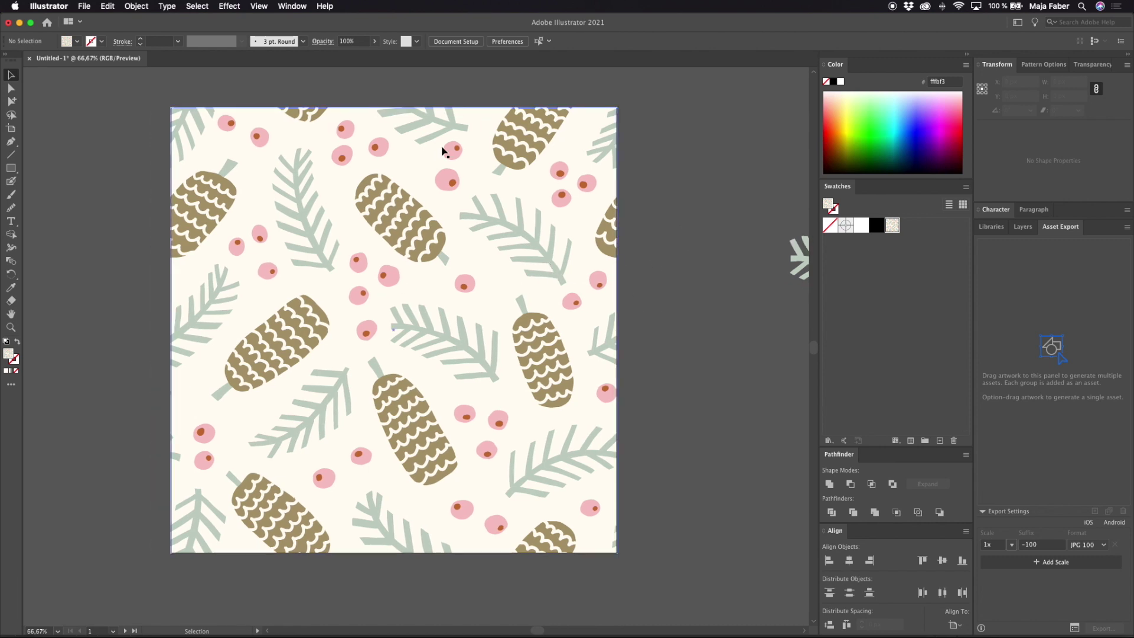
pyautogui.scroll(5, 470, 218)
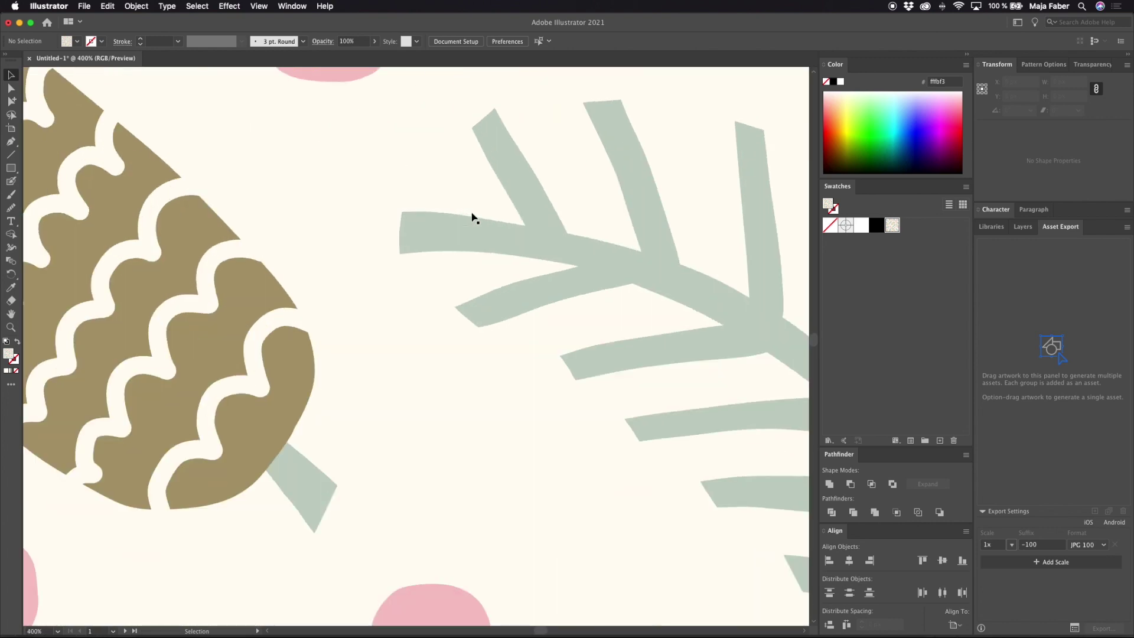
pyautogui.scroll(10, 490, 278)
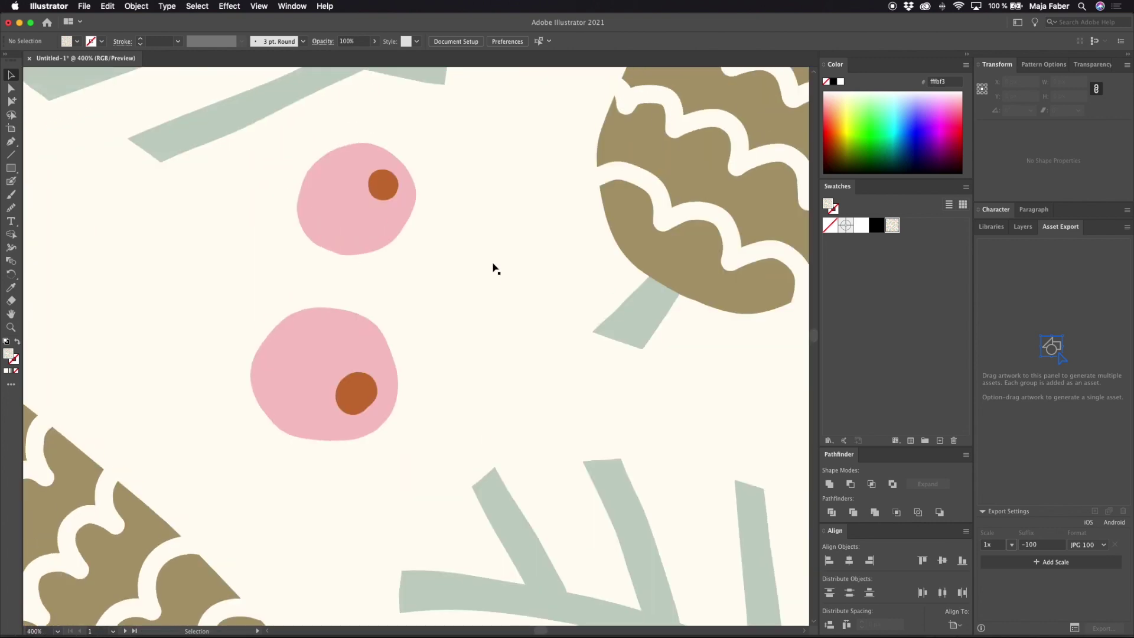
pyautogui.scroll(-5, 493, 268)
pyautogui.scroll(-3, 494, 268)
pyautogui.scroll(-5, 494, 266)
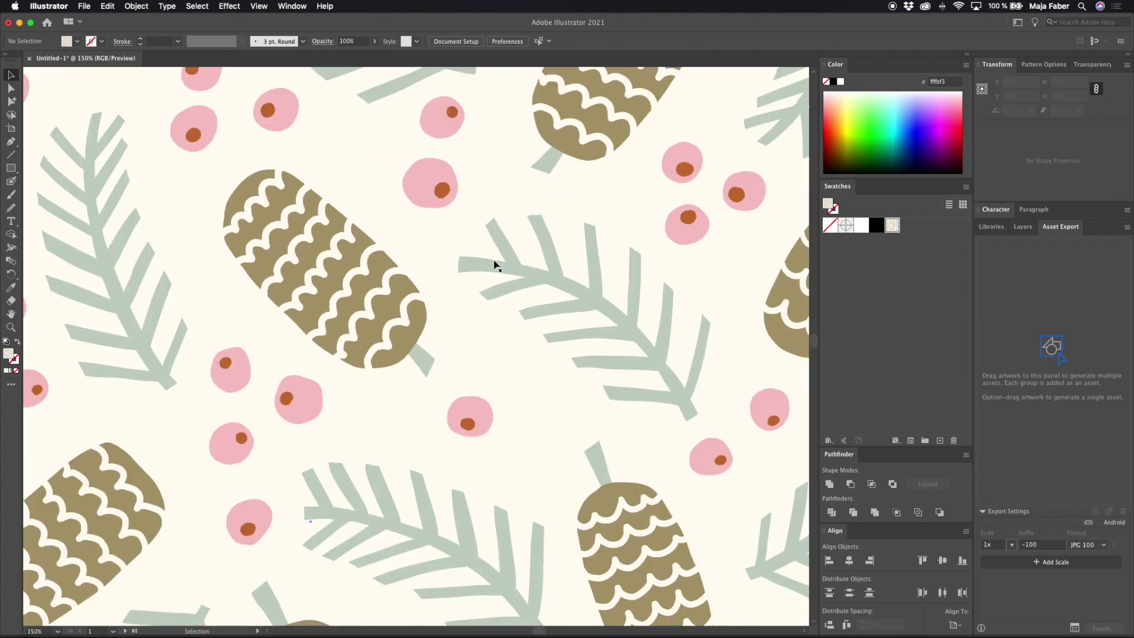
pyautogui.scroll(-3, 495, 264)
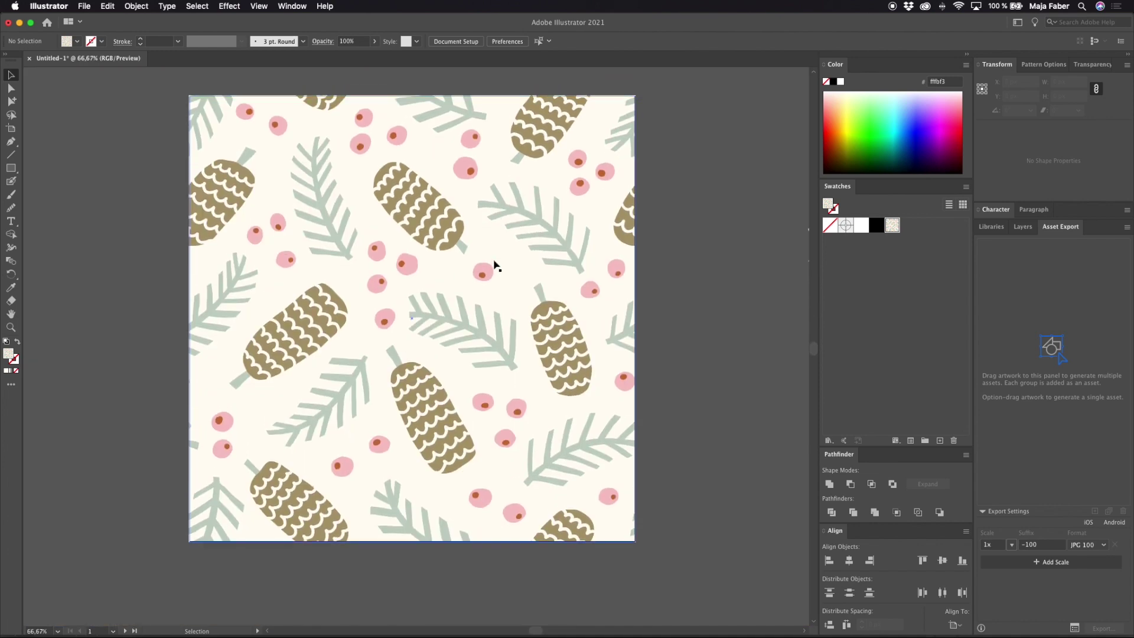
pyautogui.click(419, 207)
pyautogui.press('super+minus')
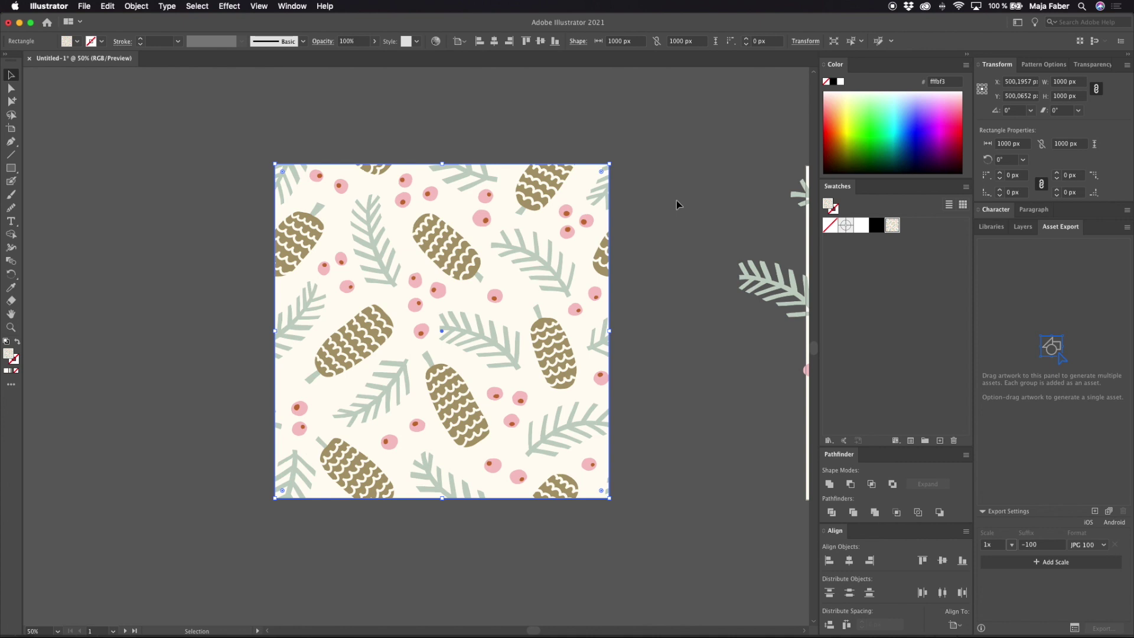
# Add the selected pattern tile to the Asset Export panel as Asset 2
pyautogui.scroll(-1, 666, 194)
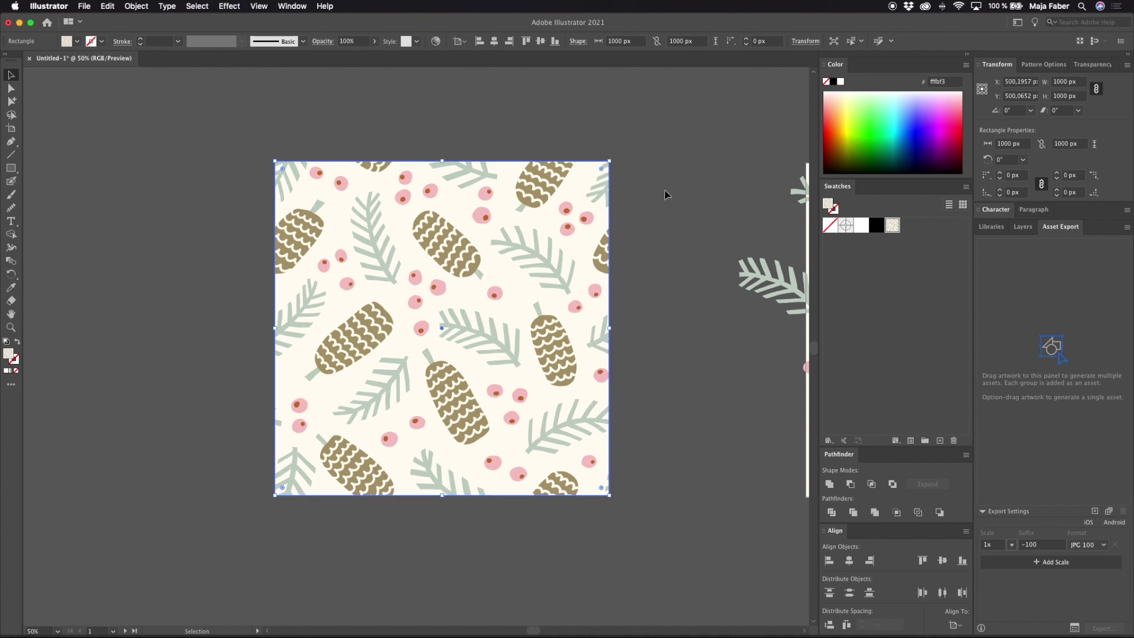
pyautogui.hscroll(2, 666, 194)
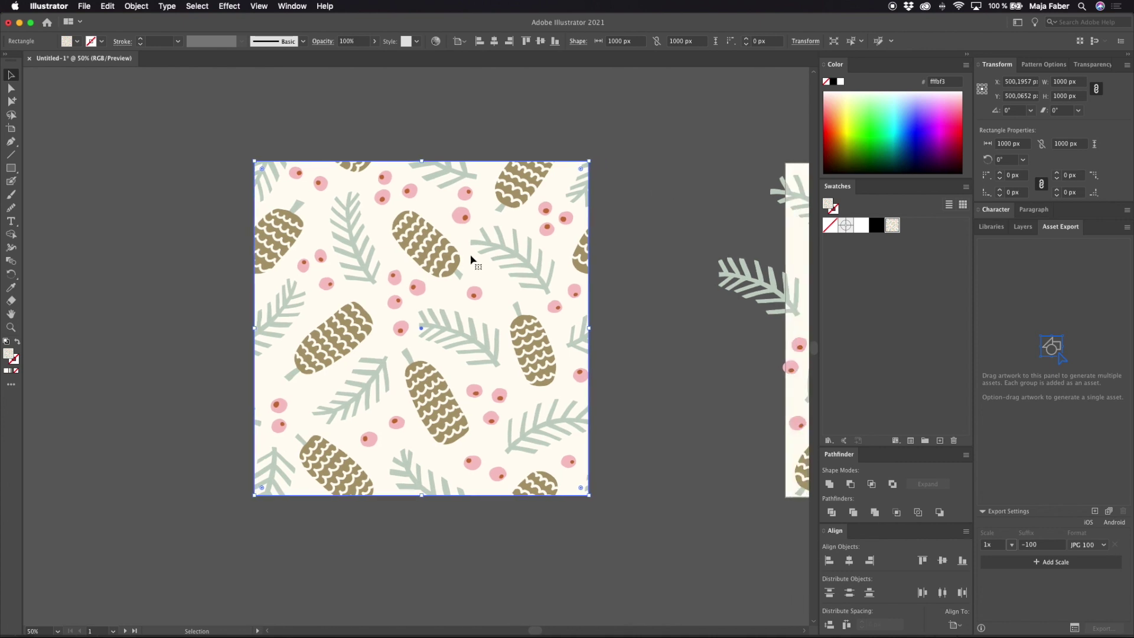
pyautogui.moveTo(783, 191); pyautogui.dragTo(1067, 231)
pyautogui.click(290, 6)
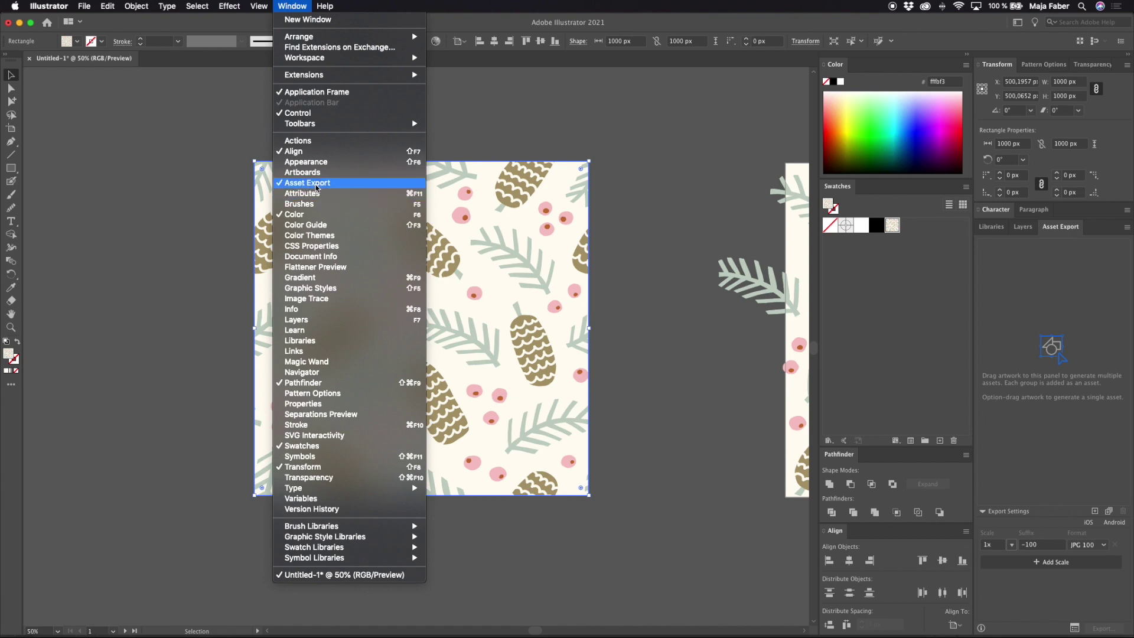
pyautogui.click(434, 208)
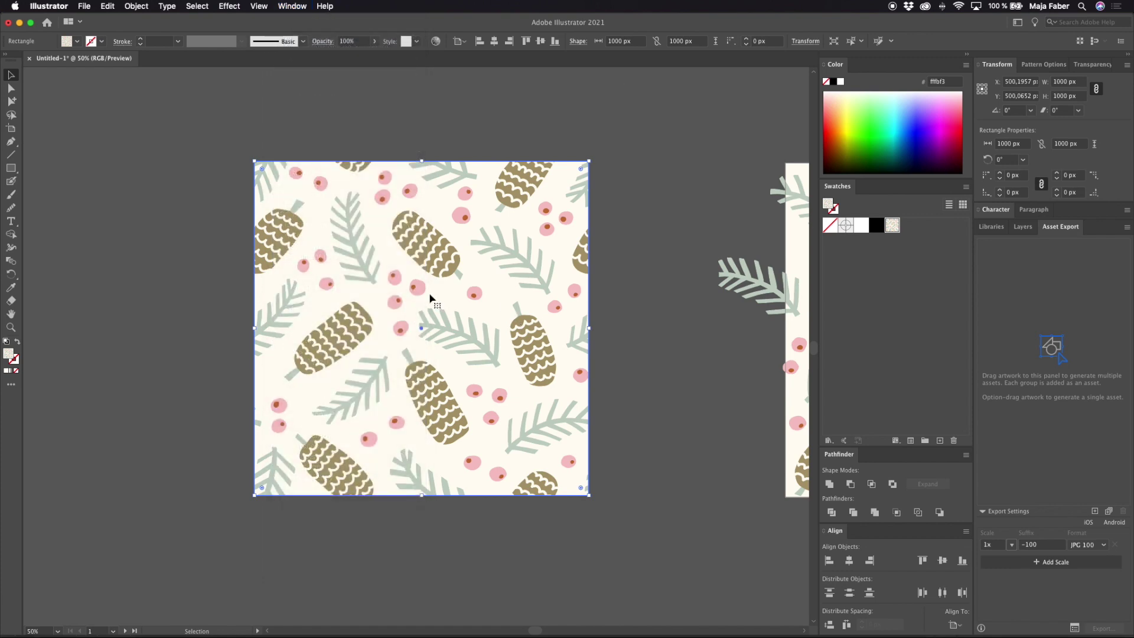
pyautogui.moveTo(431, 297); pyautogui.dragTo(1031, 282)
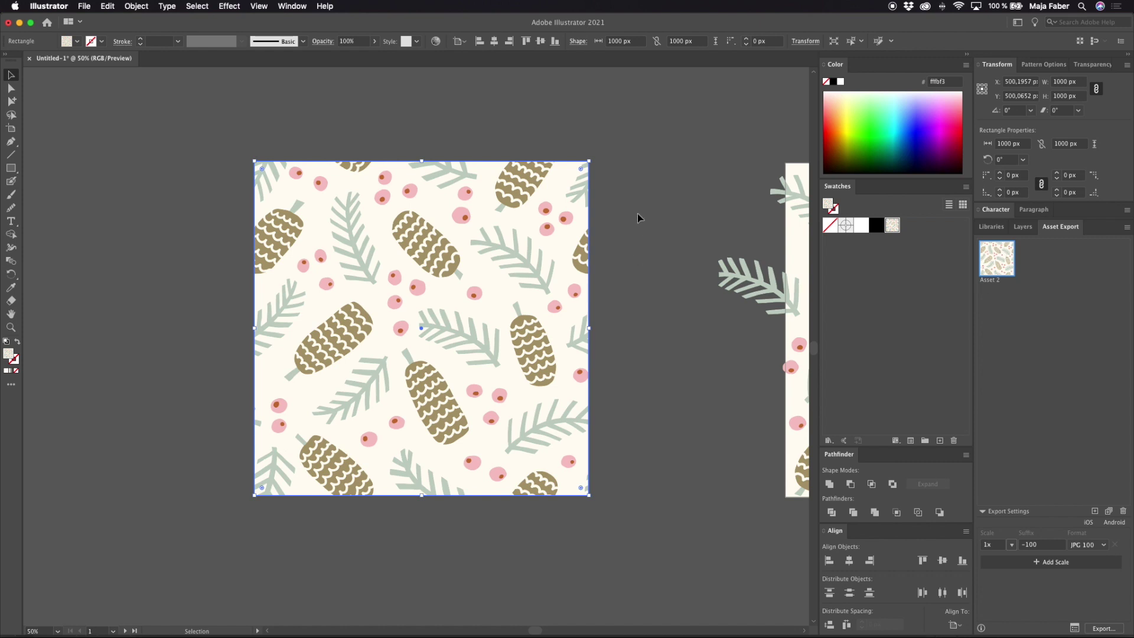
pyautogui.hscroll(3, 638, 211)
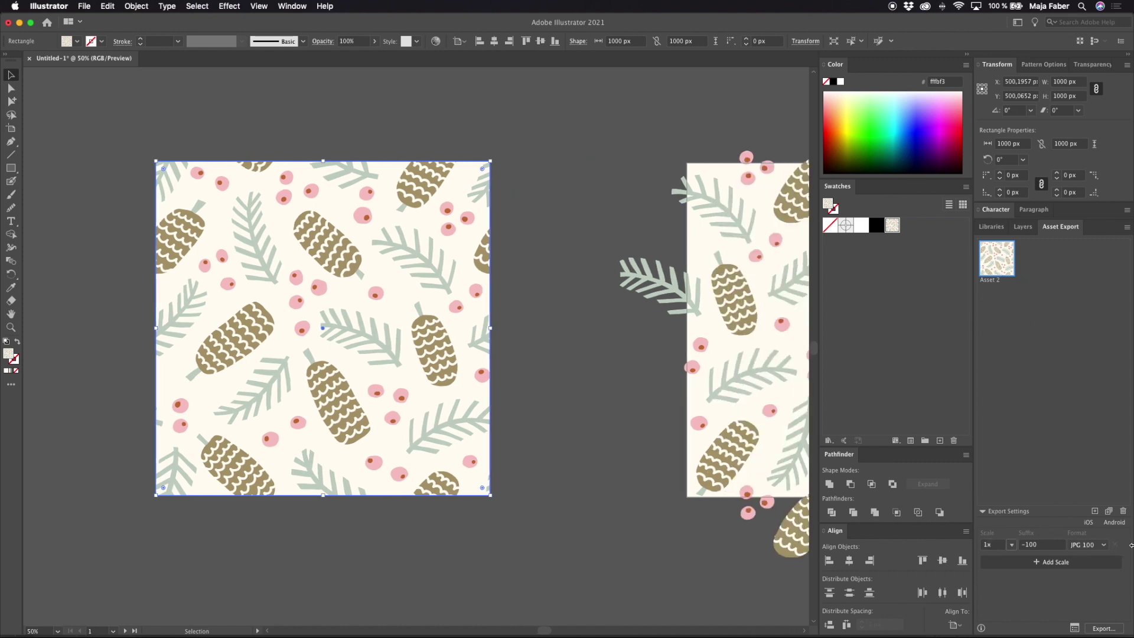
# Keep JPG 100 as Asset 2's export format and open its Format Settings
pyautogui.click(1087, 545)
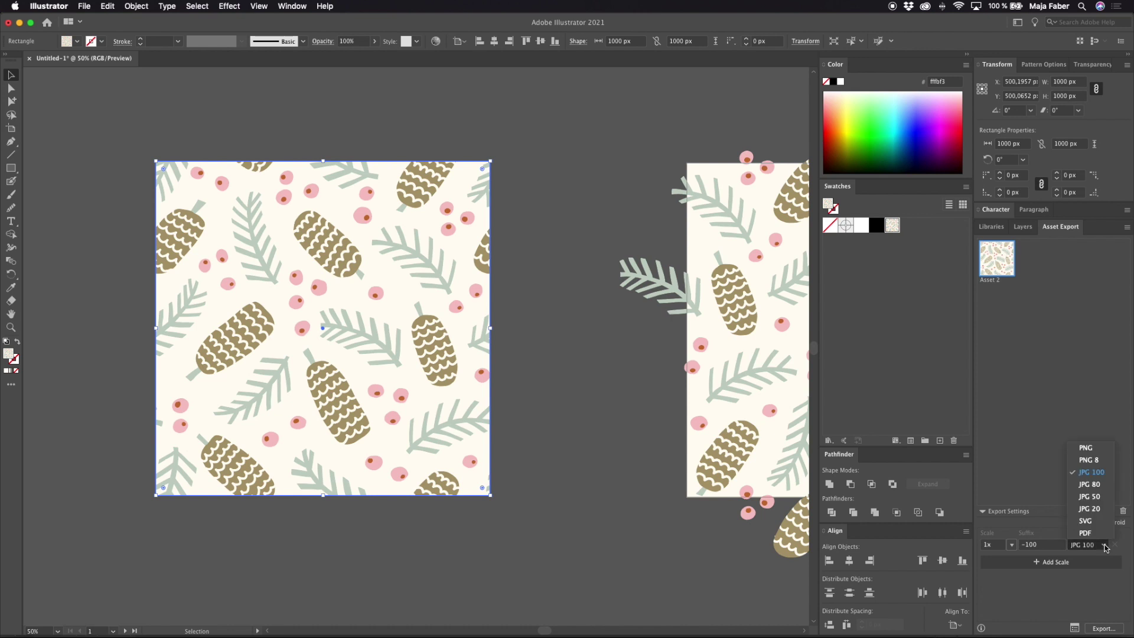
pyautogui.click(1097, 477)
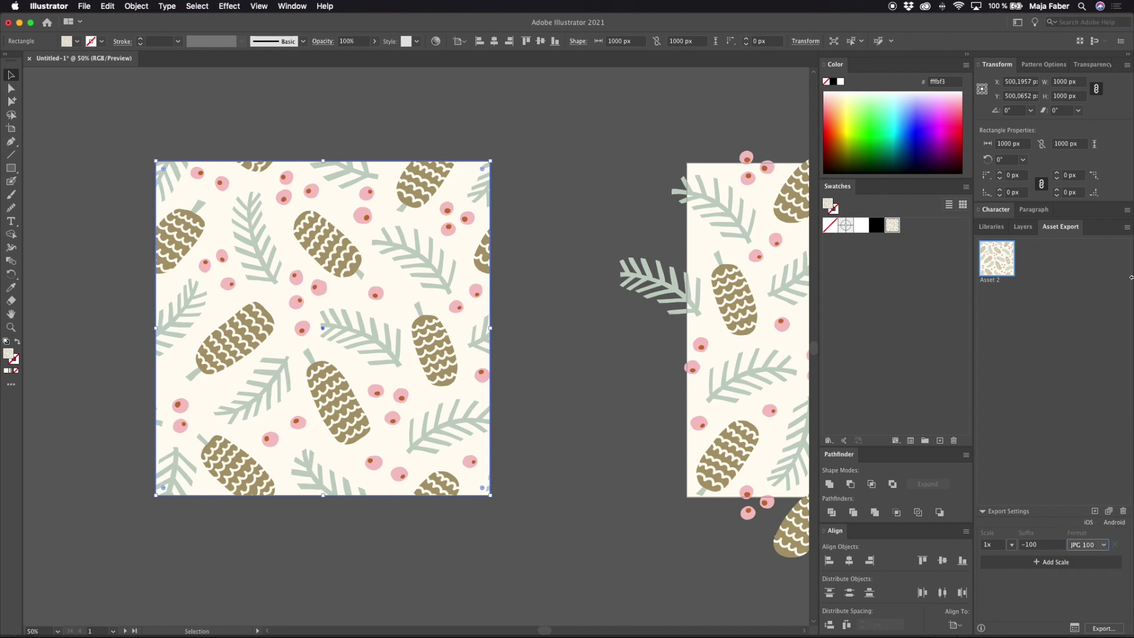
pyautogui.click(1128, 226)
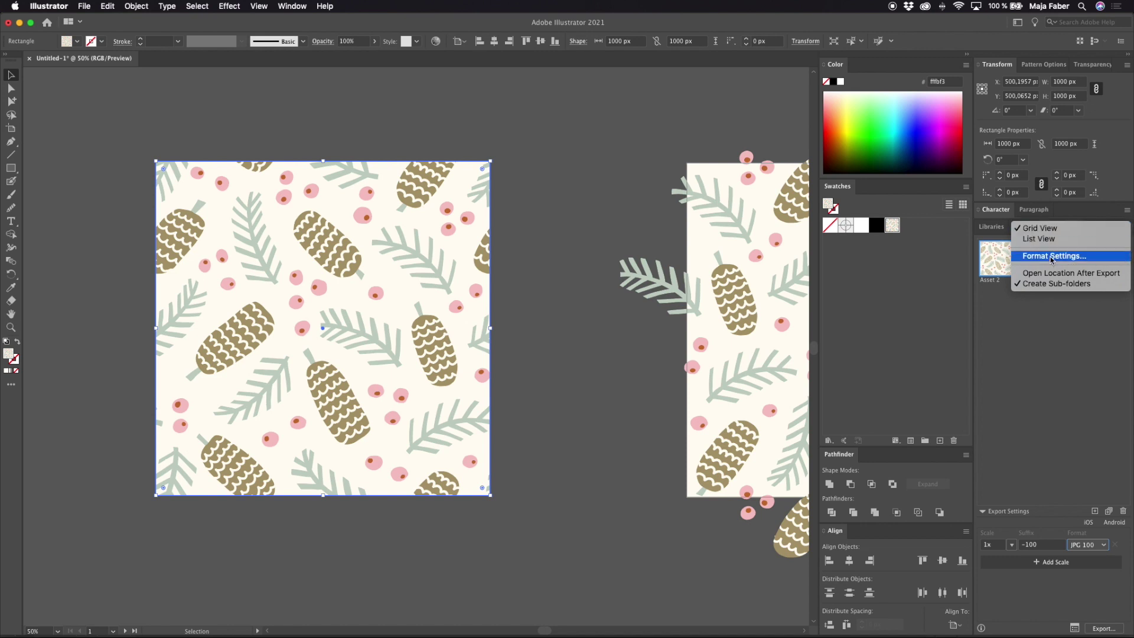
pyautogui.click(1103, 260)
# Keep JPG 100 with Baseline Optimized compression and Art Optimized (Supersampling) anti-aliasing
pyautogui.moveTo(745, 247); pyautogui.dragTo(406, 131)
pyautogui.click(366, 179)
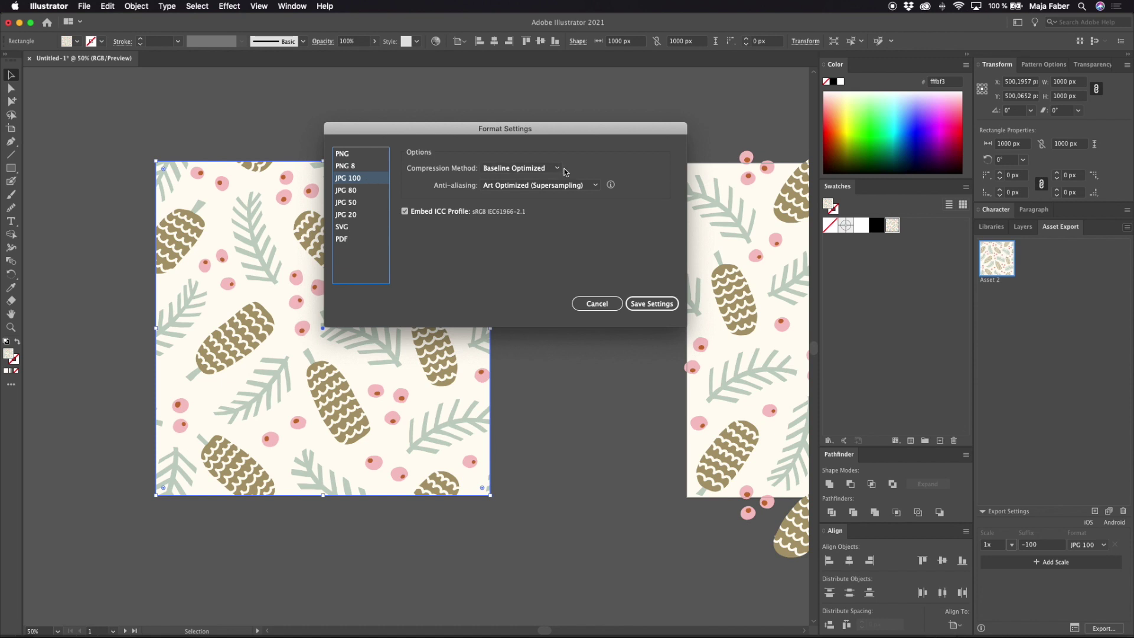
pyautogui.click(544, 170)
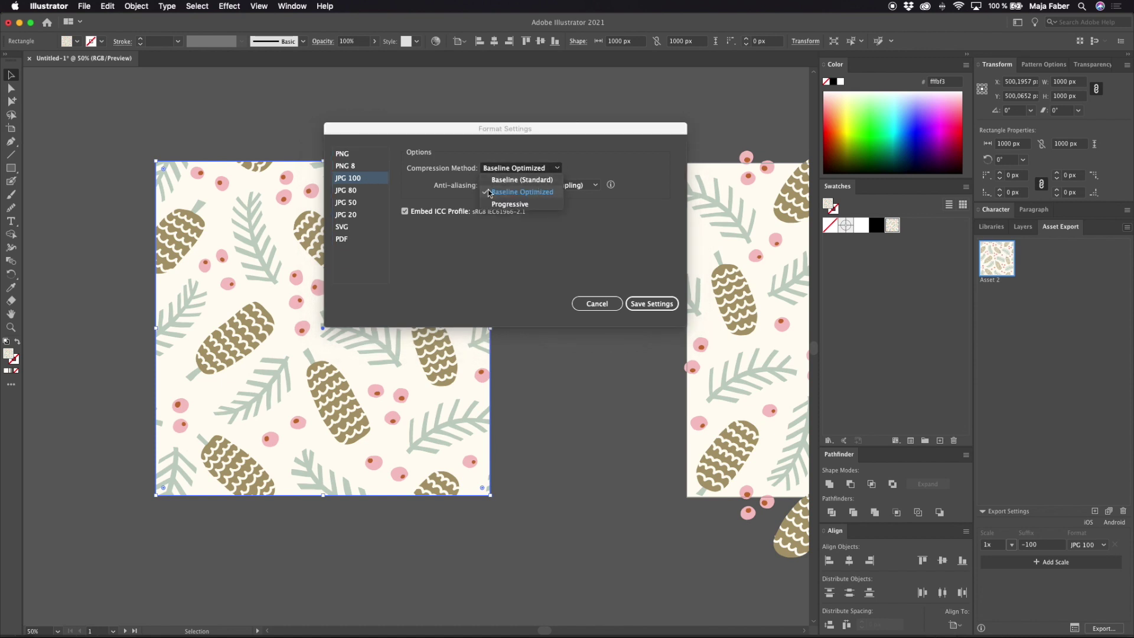
pyautogui.click(544, 194)
pyautogui.click(527, 188)
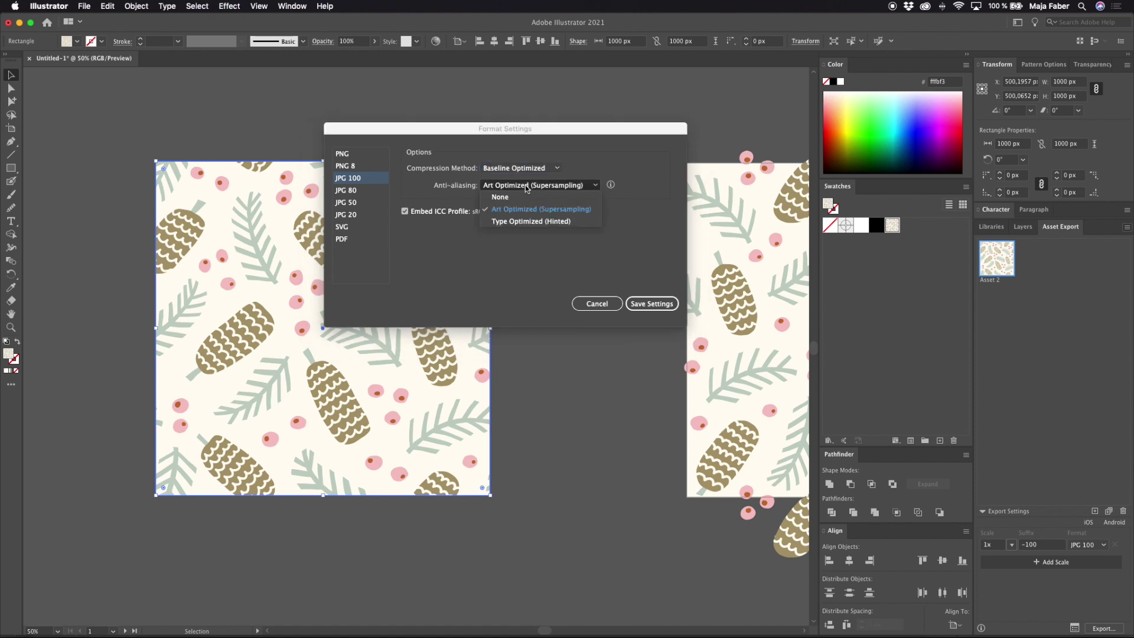
pyautogui.click(560, 214)
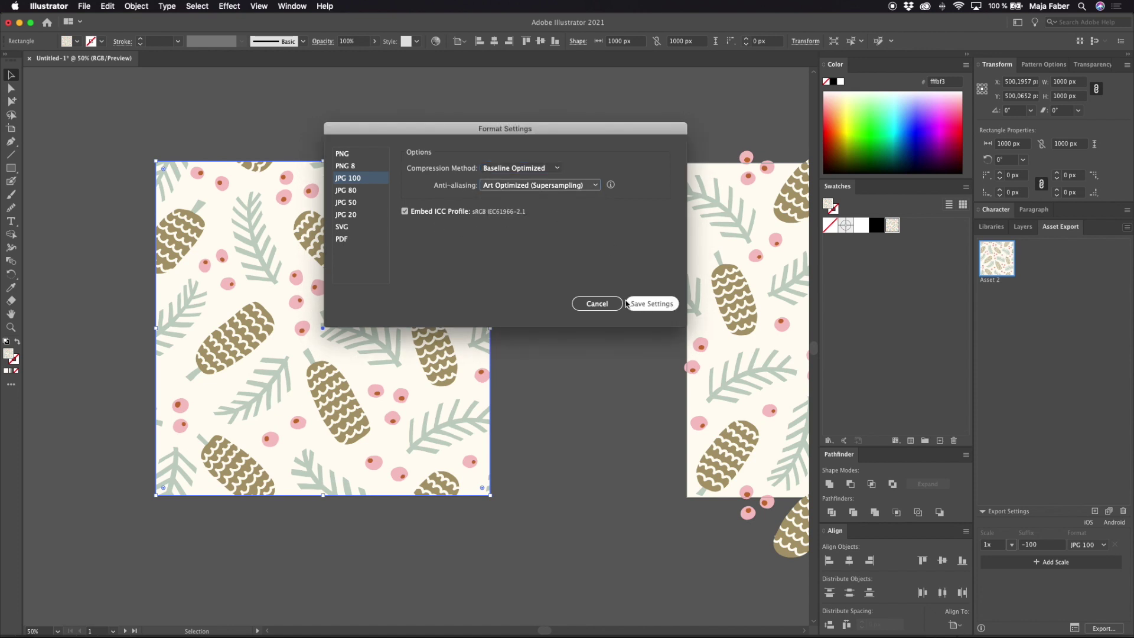
# Save the JPG settings and export Asset 2 to the Desktop
pyautogui.click(653, 304)
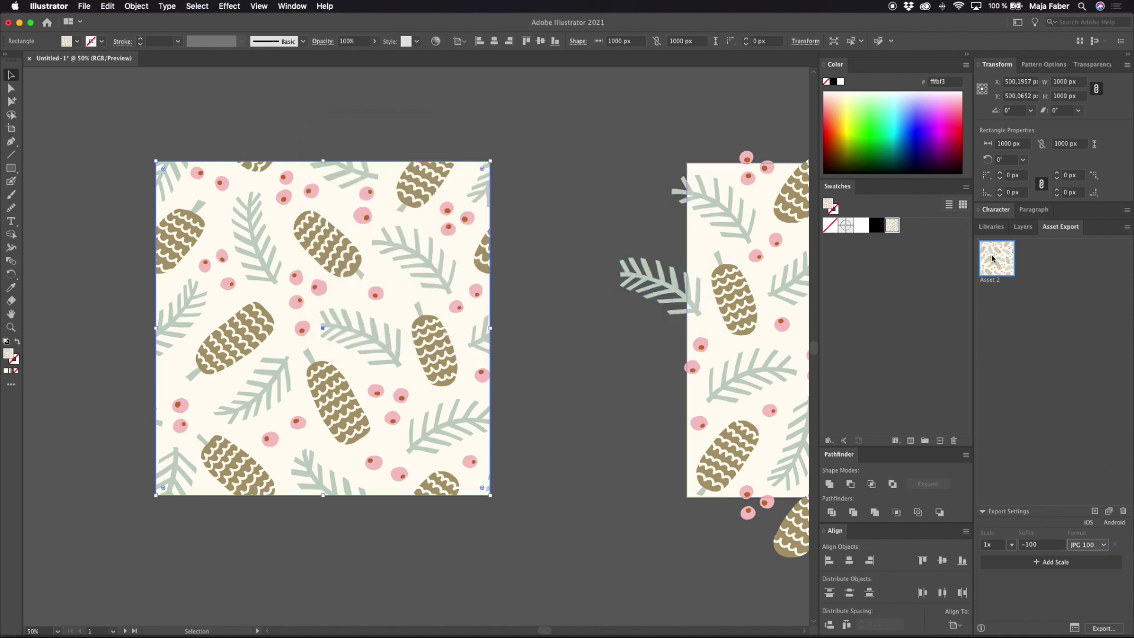
pyautogui.click(1102, 630)
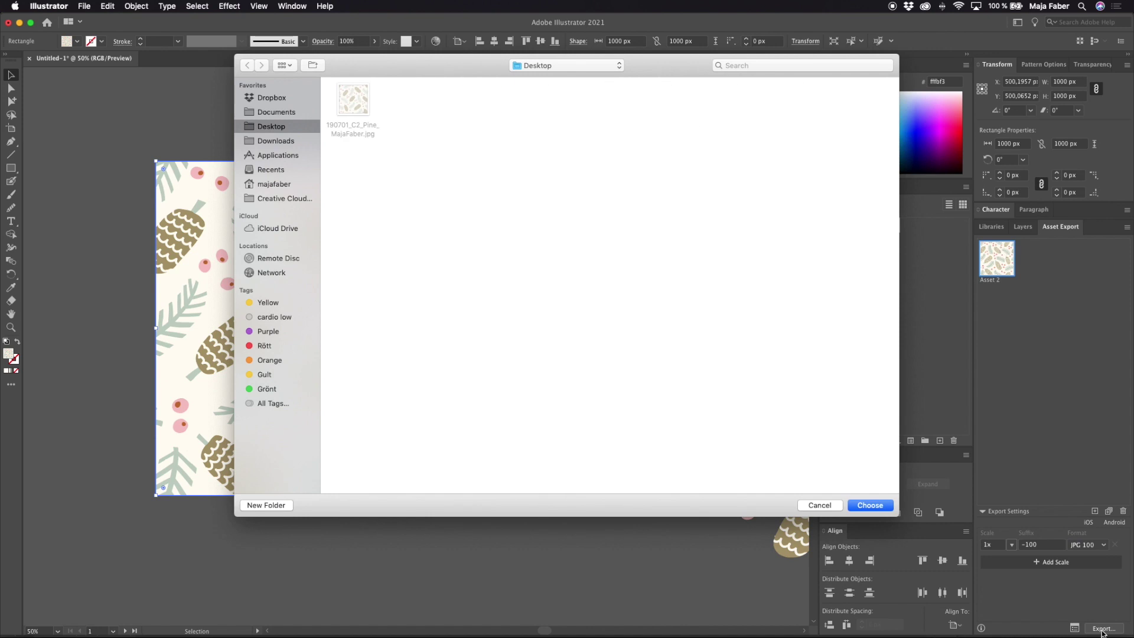
pyautogui.click(872, 505)
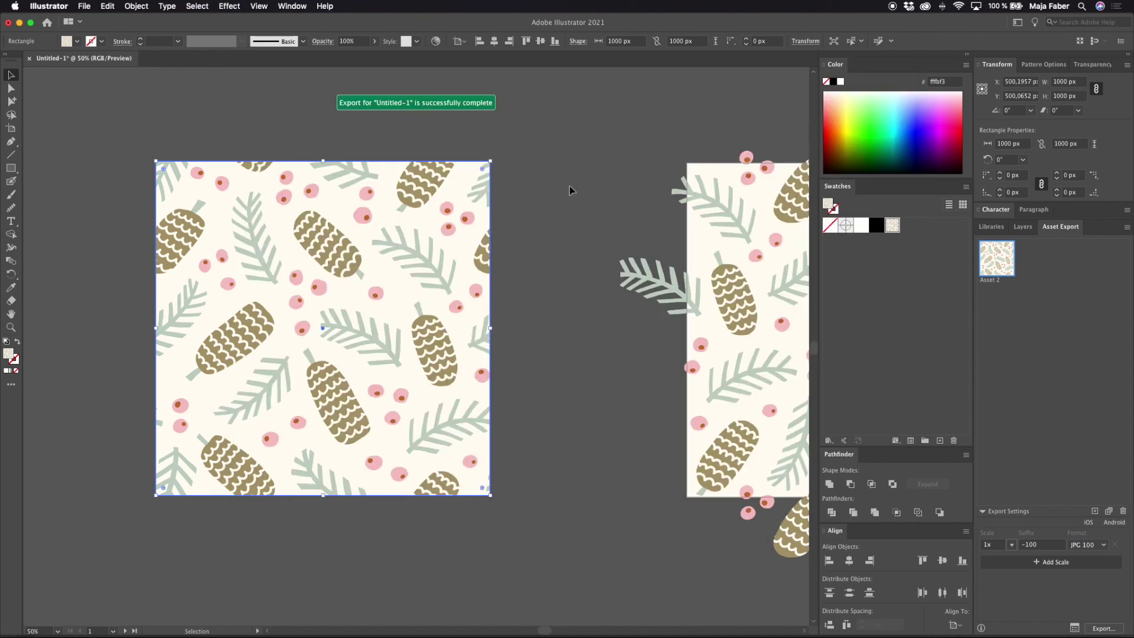
# Open Asset 2-100.jpg from the Desktop's 1x folder in Preview
pyautogui.click(558, 150)
pyautogui.press('F11')
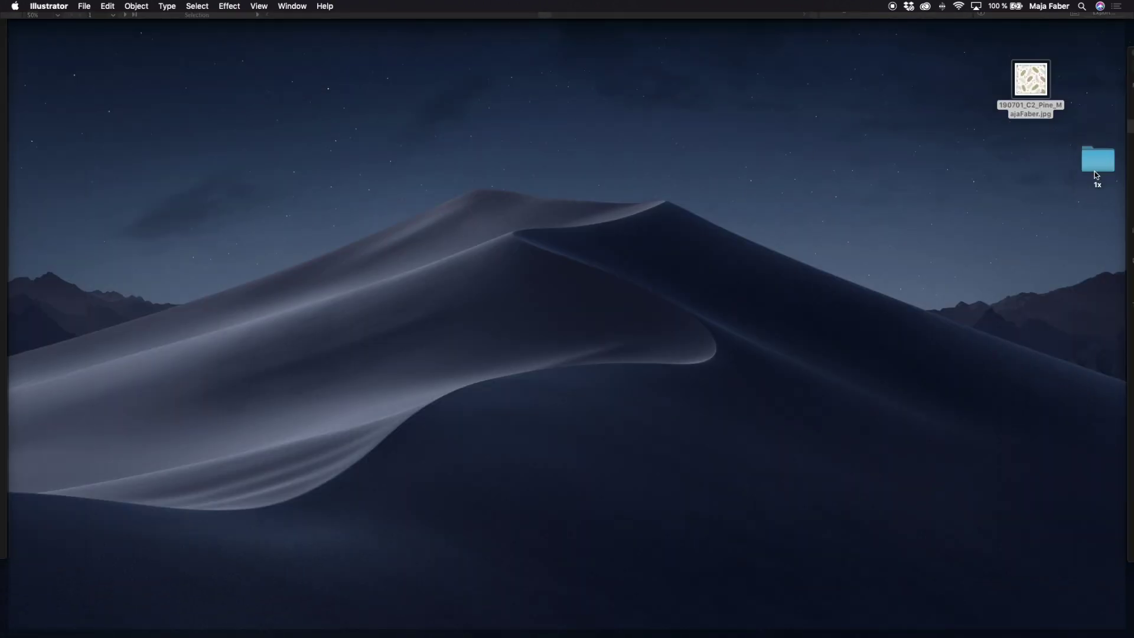
pyautogui.moveTo(1096, 174); pyautogui.dragTo(1038, 166)
pyautogui.doubleClick(1039, 165)
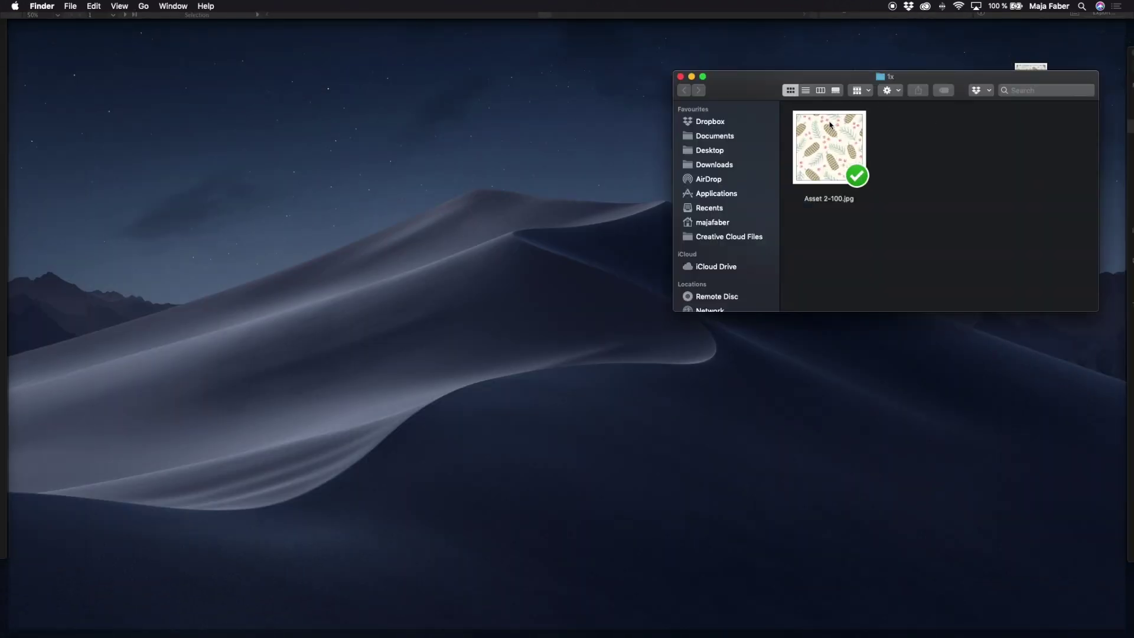
pyautogui.click(842, 148)
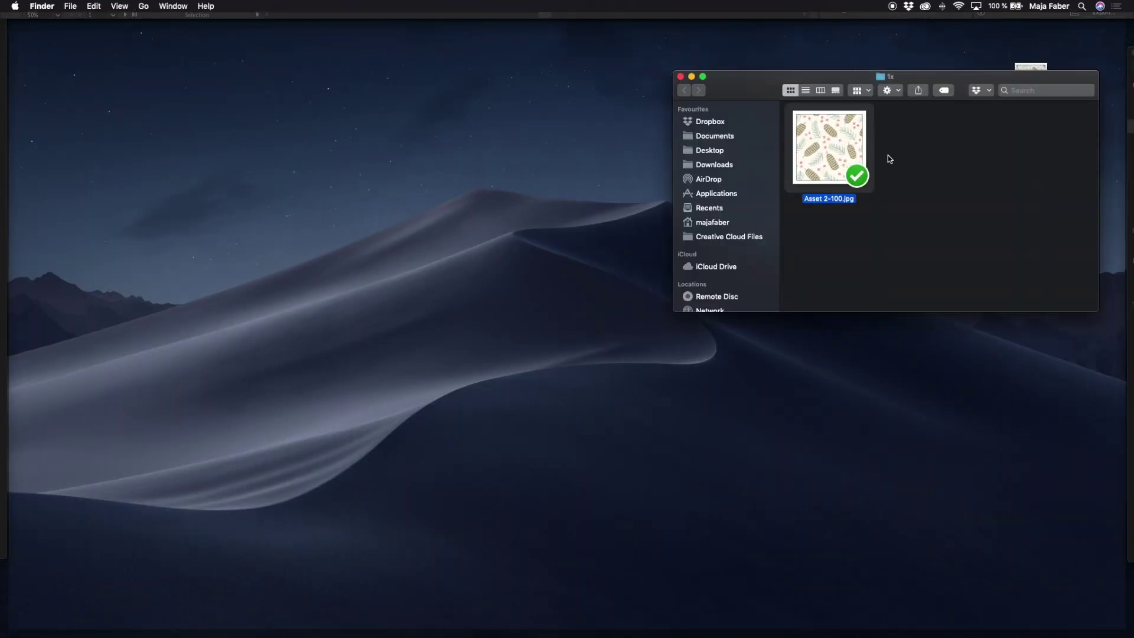
pyautogui.doubleClick(830, 145)
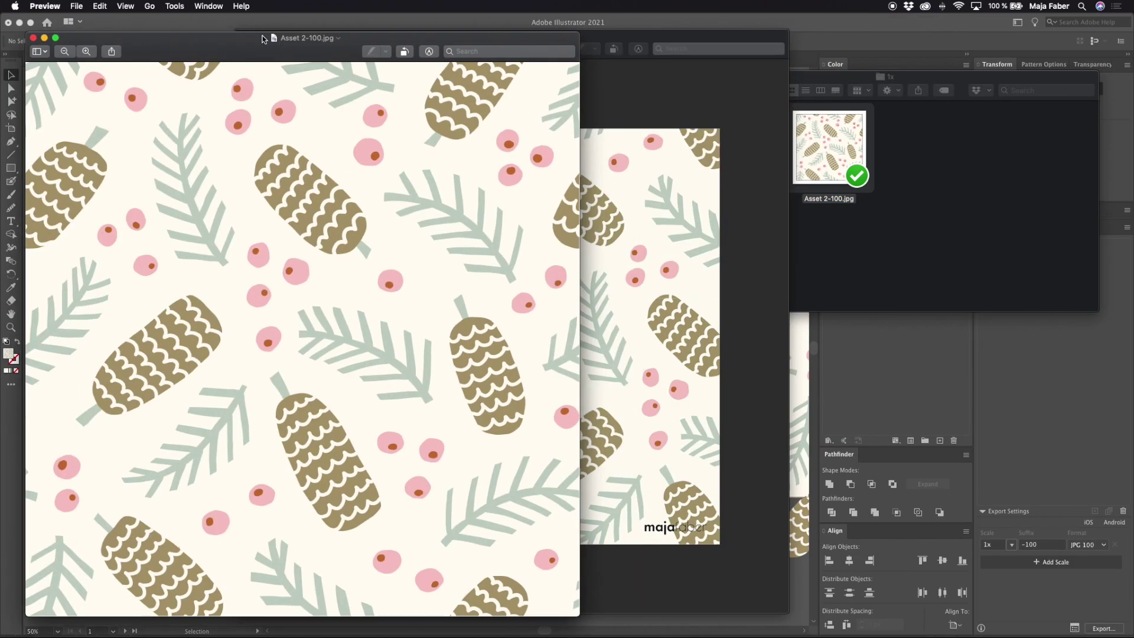
# Zoom and pan across Asset 2-100.jpg checking for seam lines, then zoom out and close it
pyautogui.moveTo(264, 39); pyautogui.dragTo(488, 37)
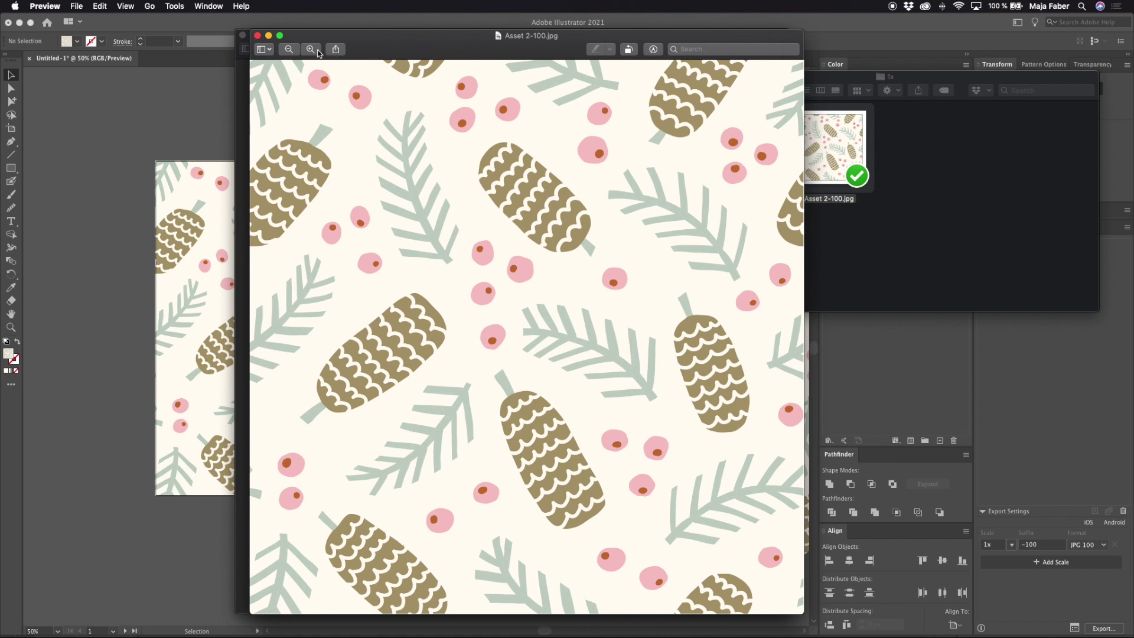
pyautogui.scroll(10, 579, 232)
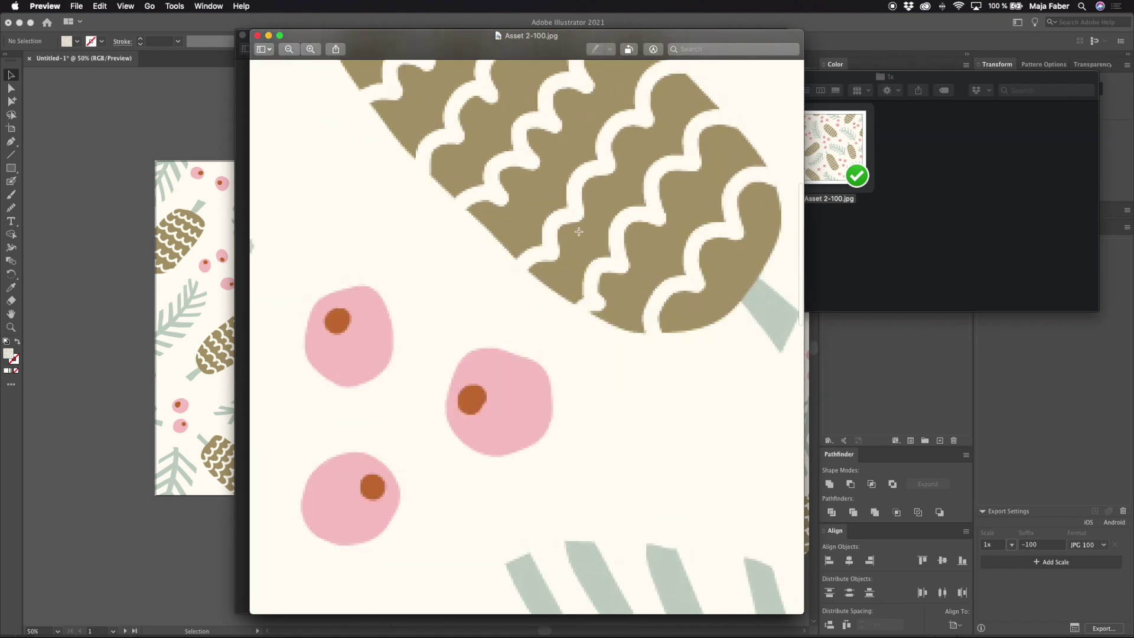
pyautogui.scroll(10, 579, 232)
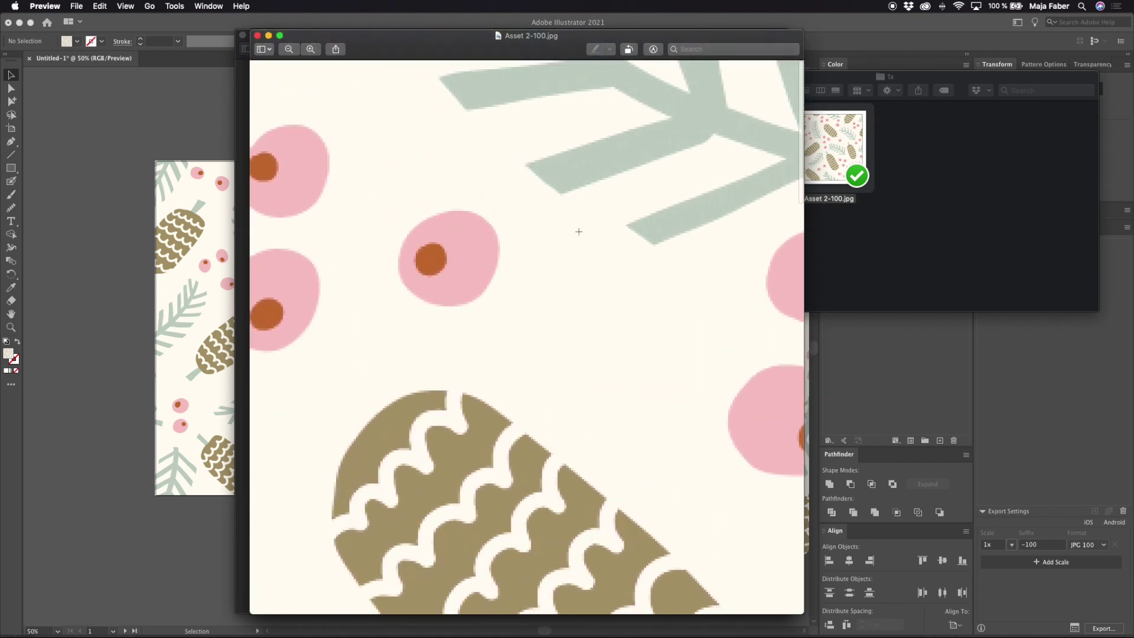
pyautogui.hscroll(10, 579, 231)
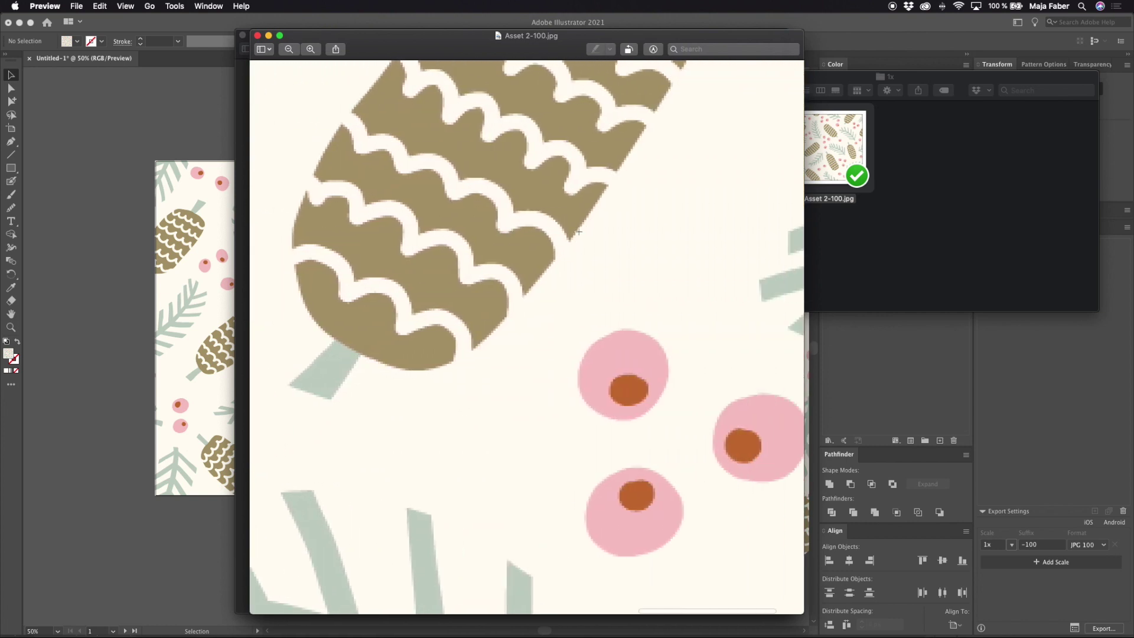
pyautogui.scroll(-10, 579, 231)
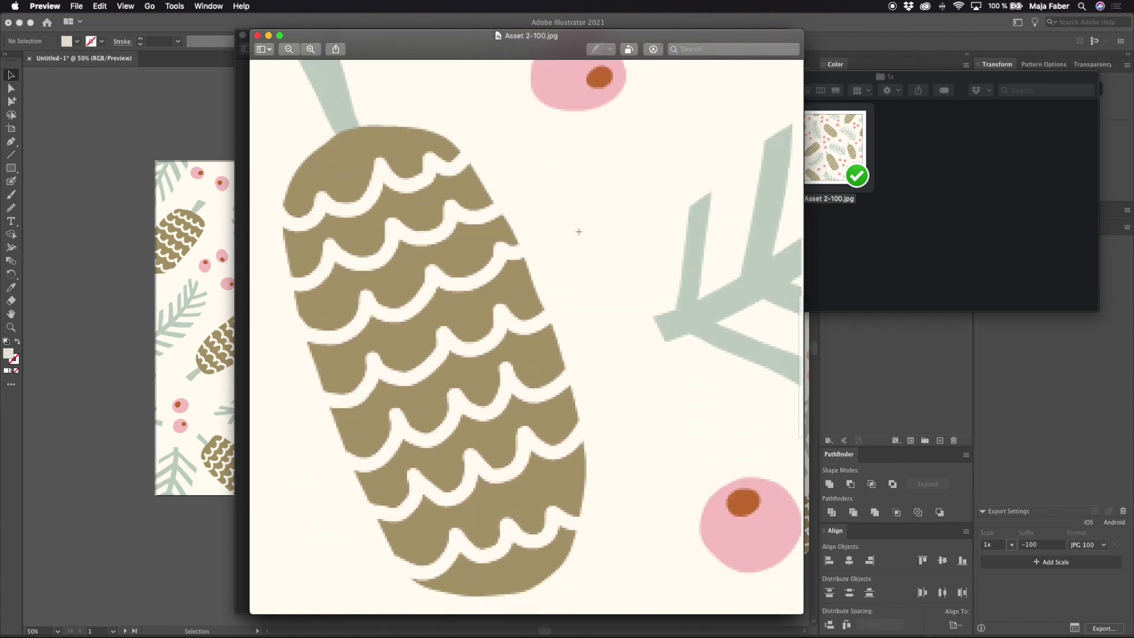
pyautogui.scroll(-10, 579, 232)
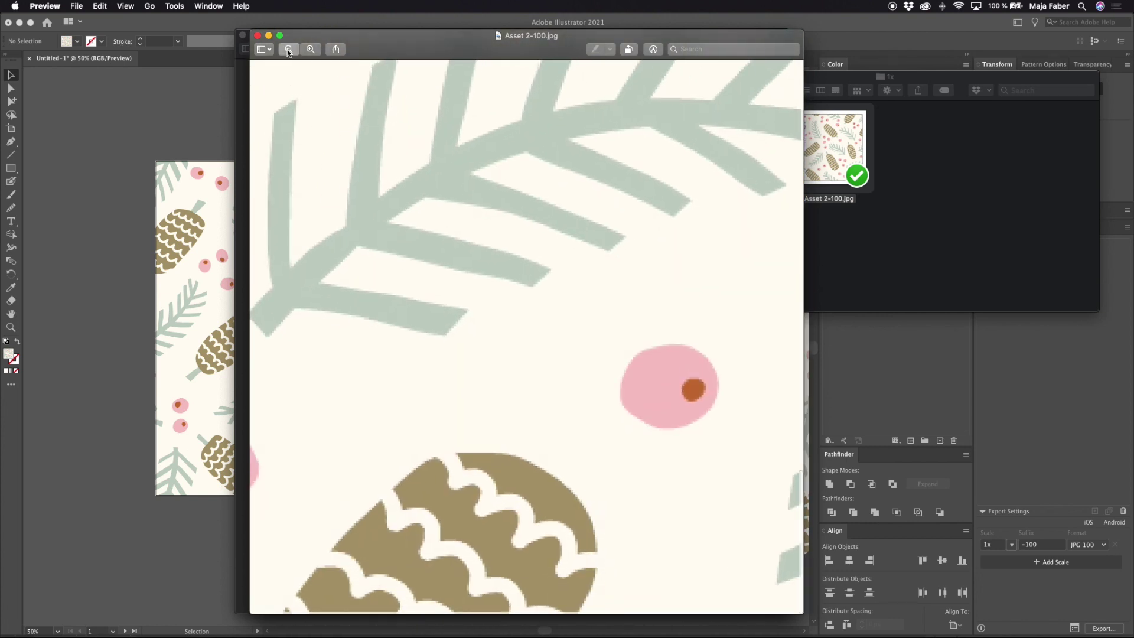
pyautogui.click(288, 49)
pyautogui.click(288, 49)
pyautogui.click(288, 49)
pyautogui.click(289, 49)
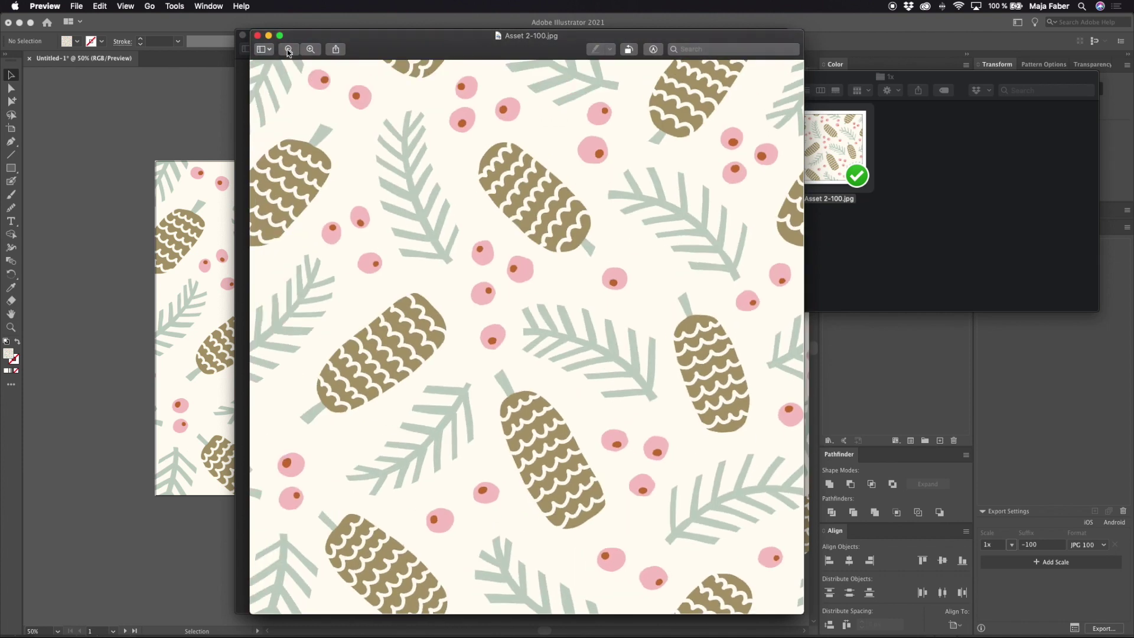
pyautogui.click(258, 36)
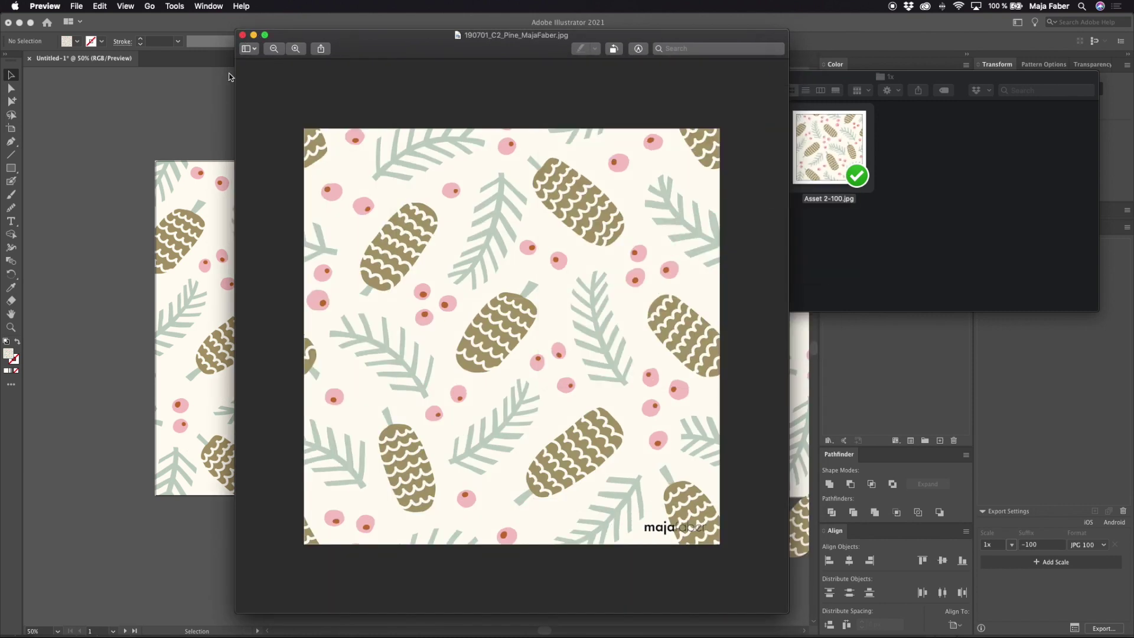
# Start Save As on the computer with the Illustrator EPS format
pyautogui.click(198, 89)
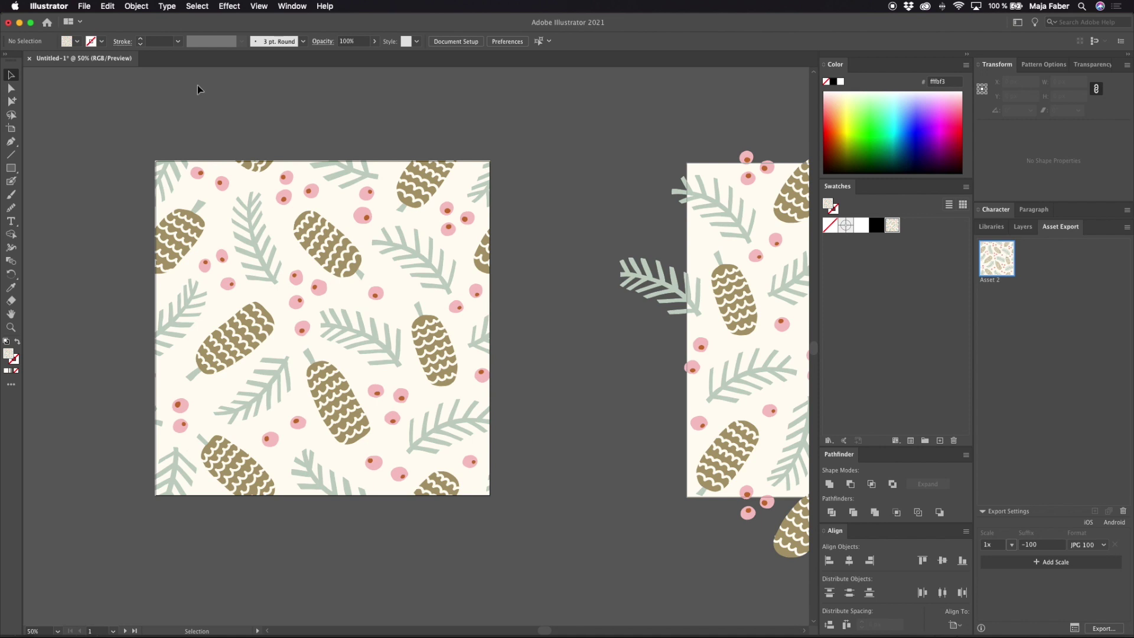
pyautogui.hscroll(-3, 198, 85)
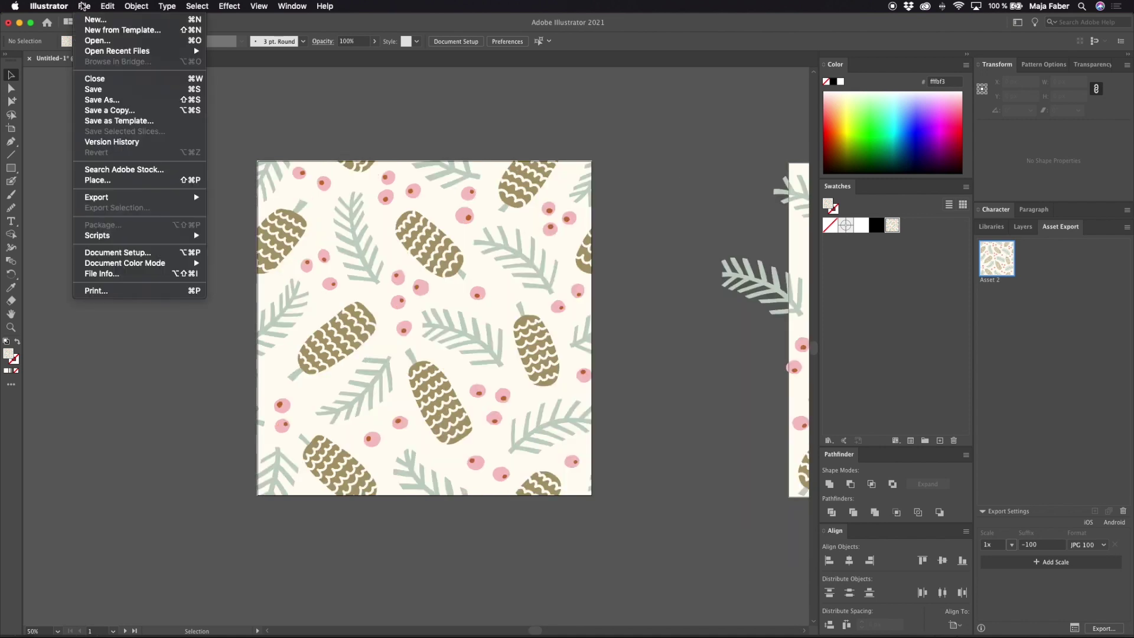
pyautogui.click(84, 6)
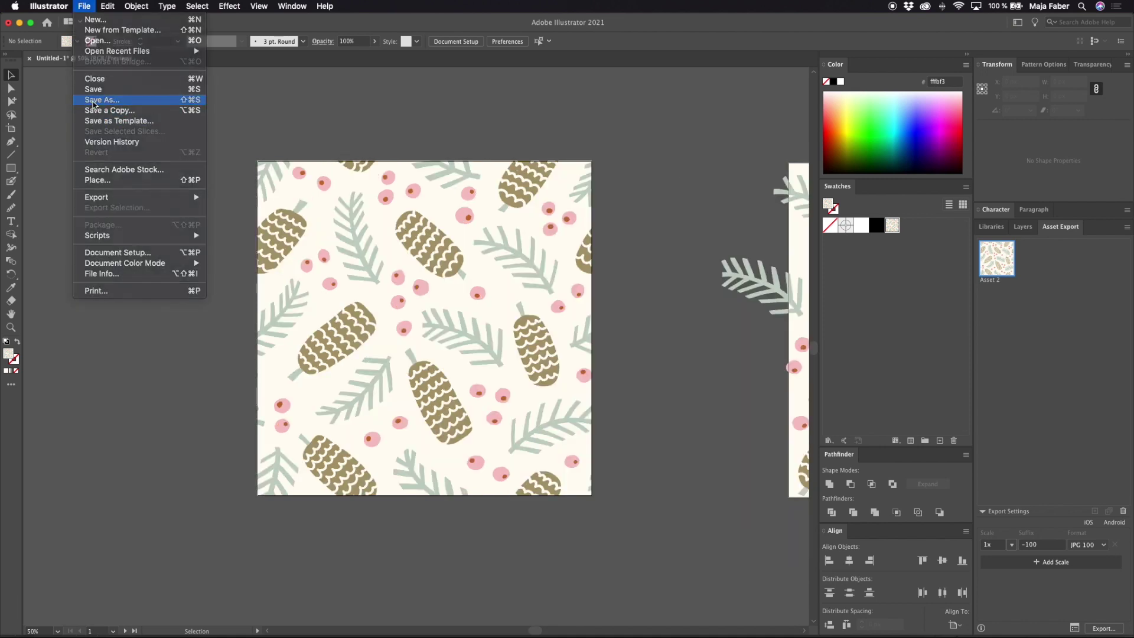
pyautogui.click(94, 100)
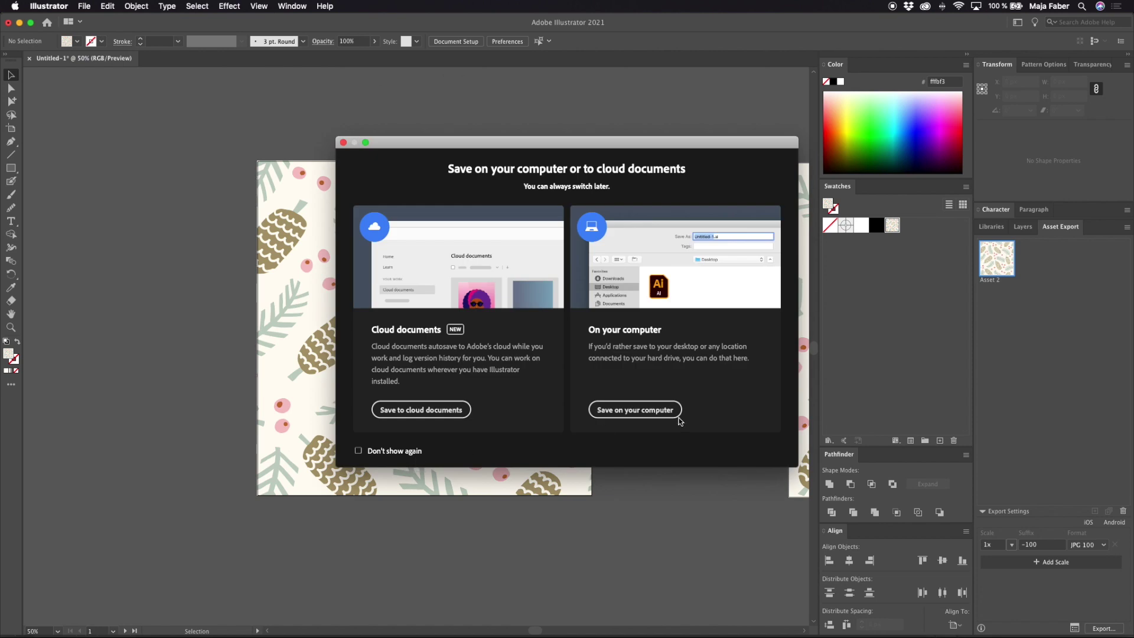
pyautogui.click(659, 410)
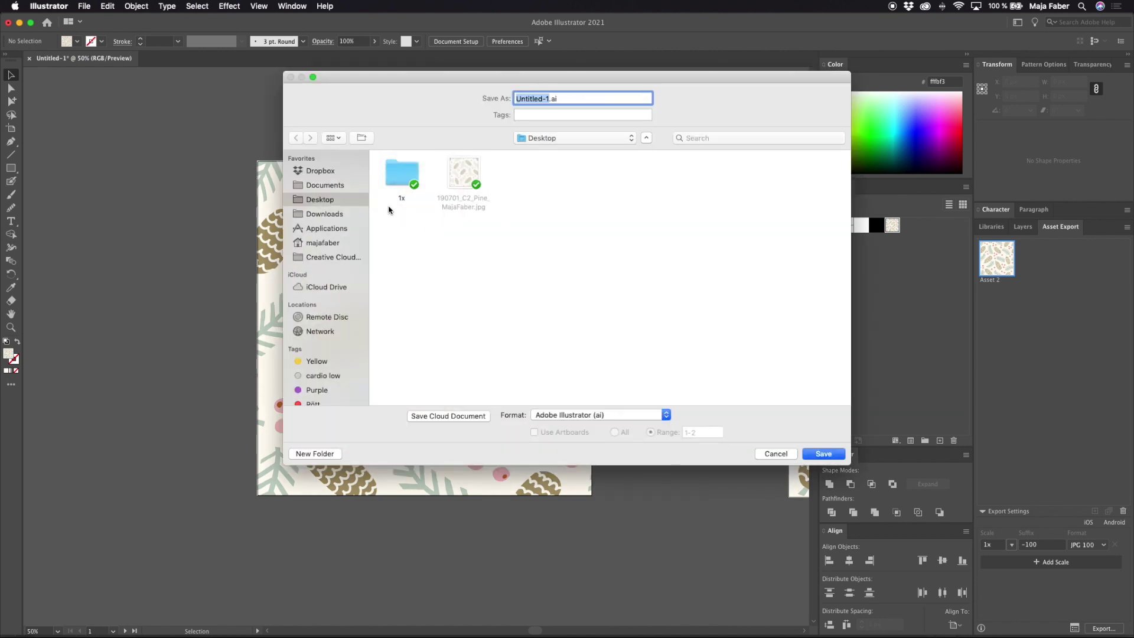
pyautogui.click(582, 416)
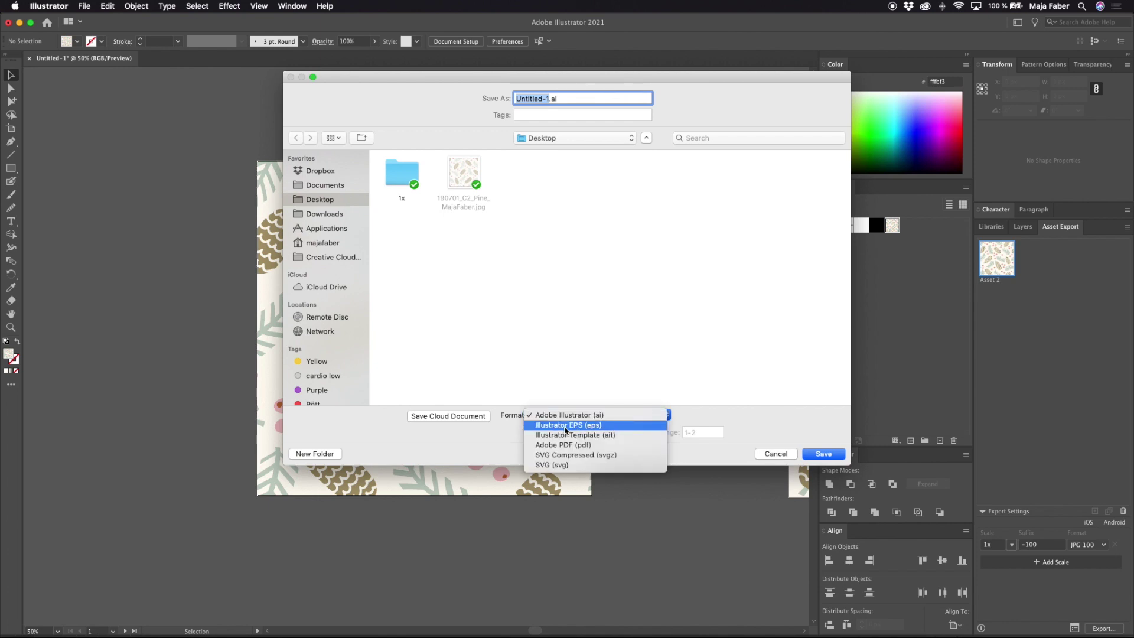
pyautogui.click(591, 426)
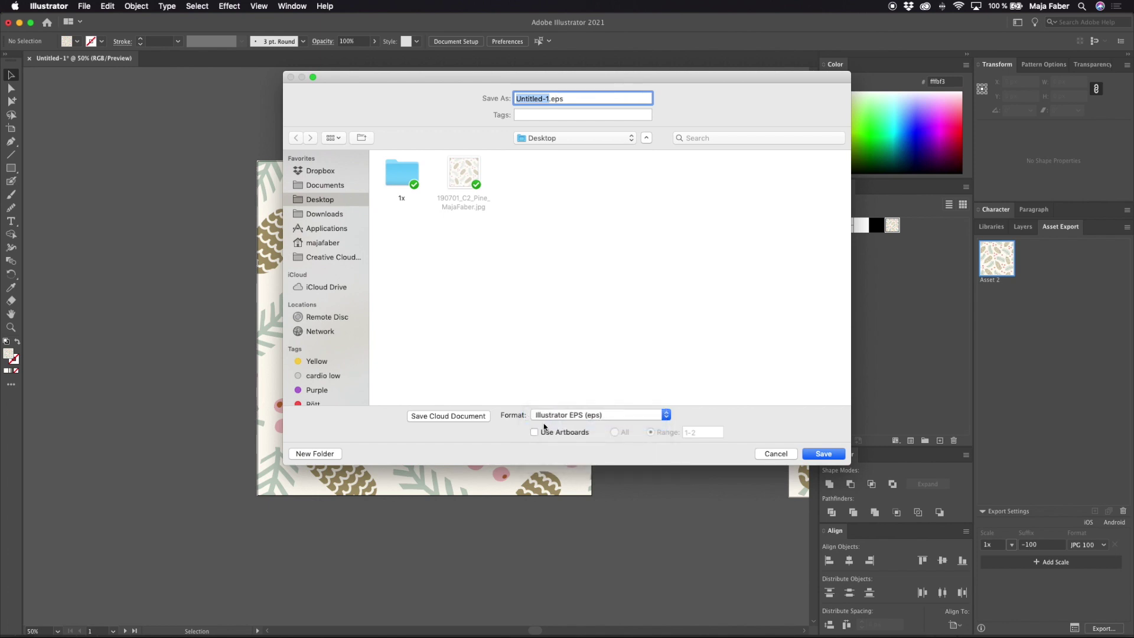
# Use artboard range 1, name the file pattern-EPS, save, and accept the EPS options
pyautogui.click(558, 433)
pyautogui.click(685, 434)
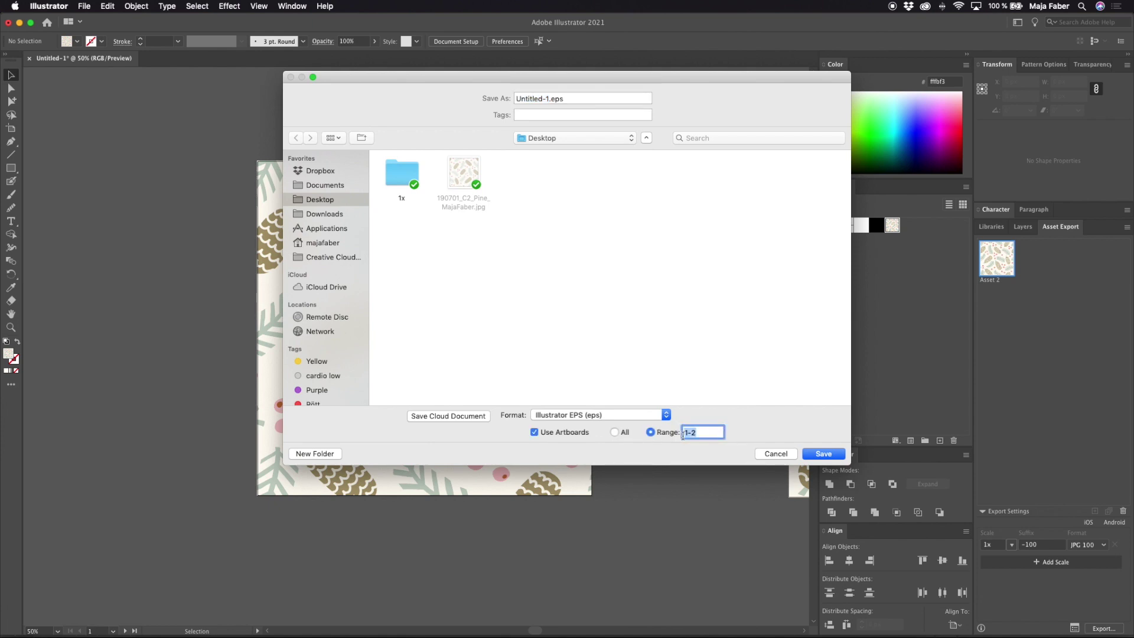
pyautogui.write('1')
pyautogui.click(549, 99)
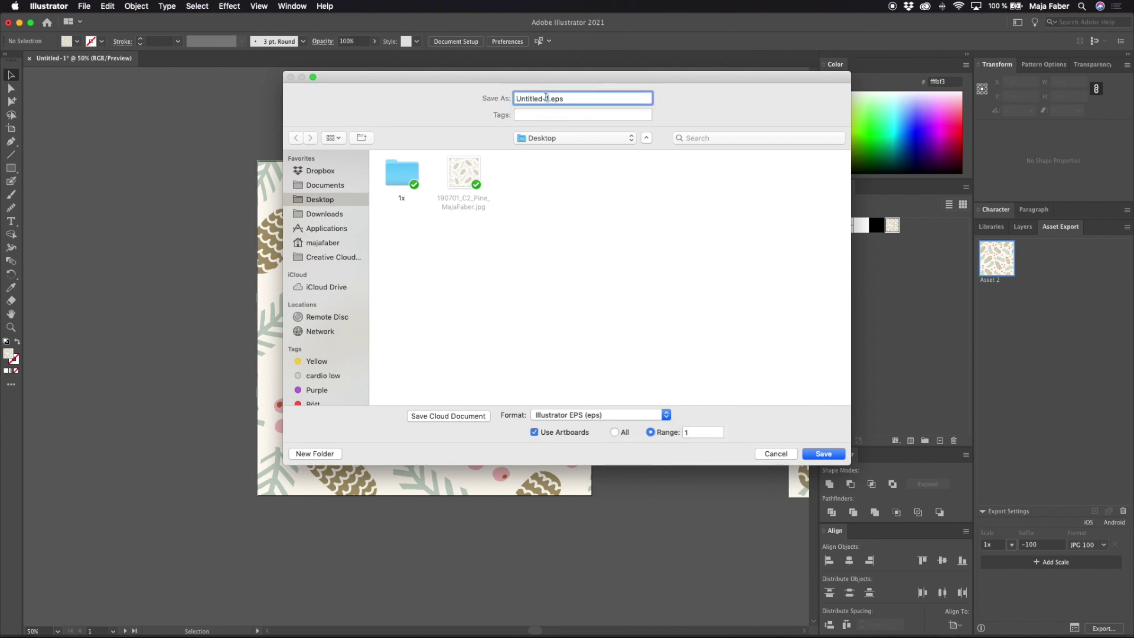
pyautogui.moveTo(548, 98); pyautogui.dragTo(482, 98)
pyautogui.write('pattern-EPS')
pyautogui.click(710, 432)
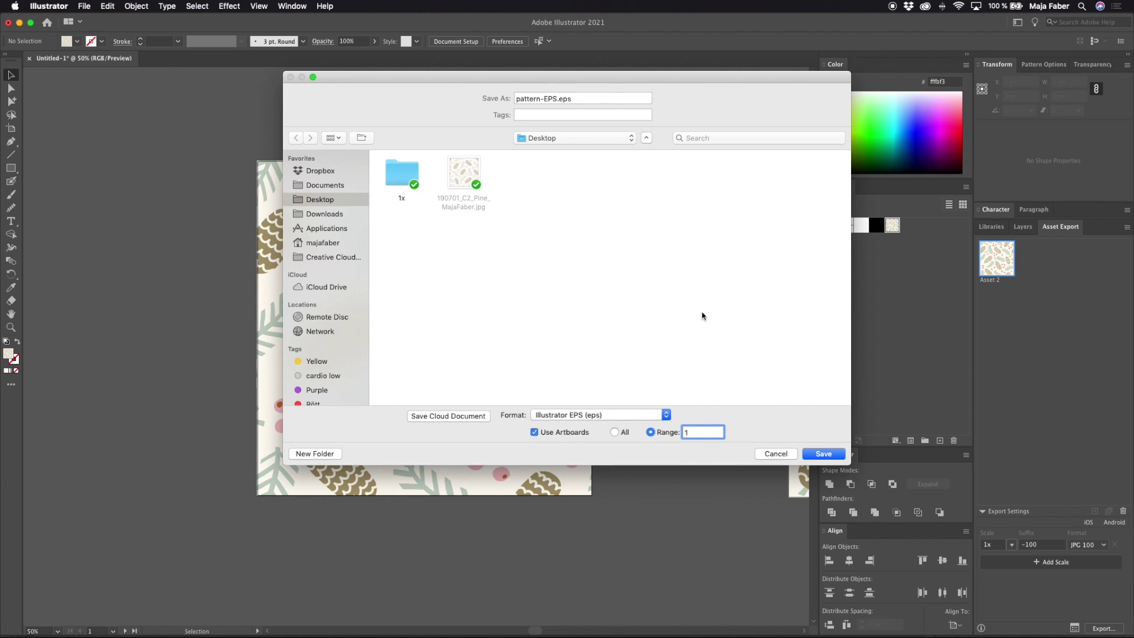
pyautogui.click(832, 455)
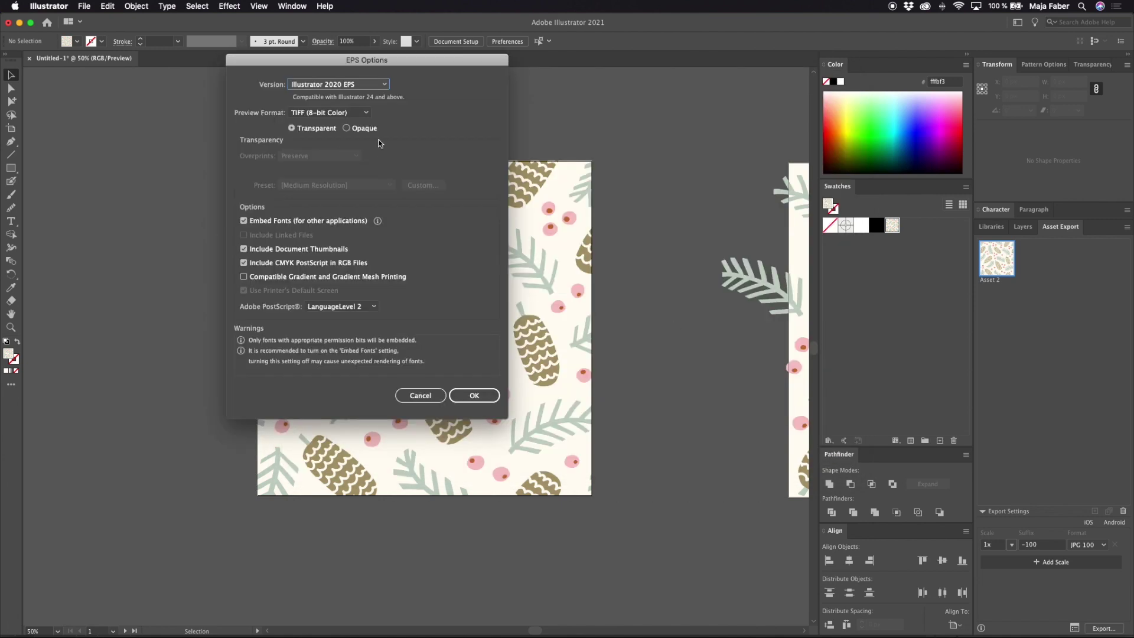
pyautogui.click(481, 397)
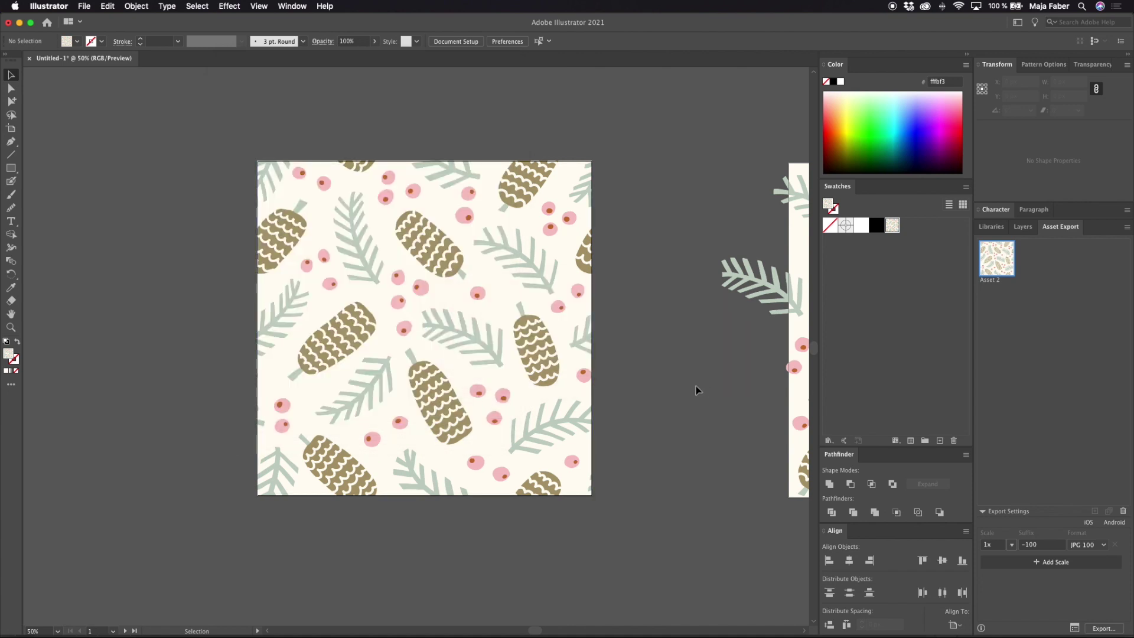
# Place pattern-EPS-01.eps onto Photoshop's Untitled-1 canvas
pyautogui.hotkey('ctrl', 'Up')
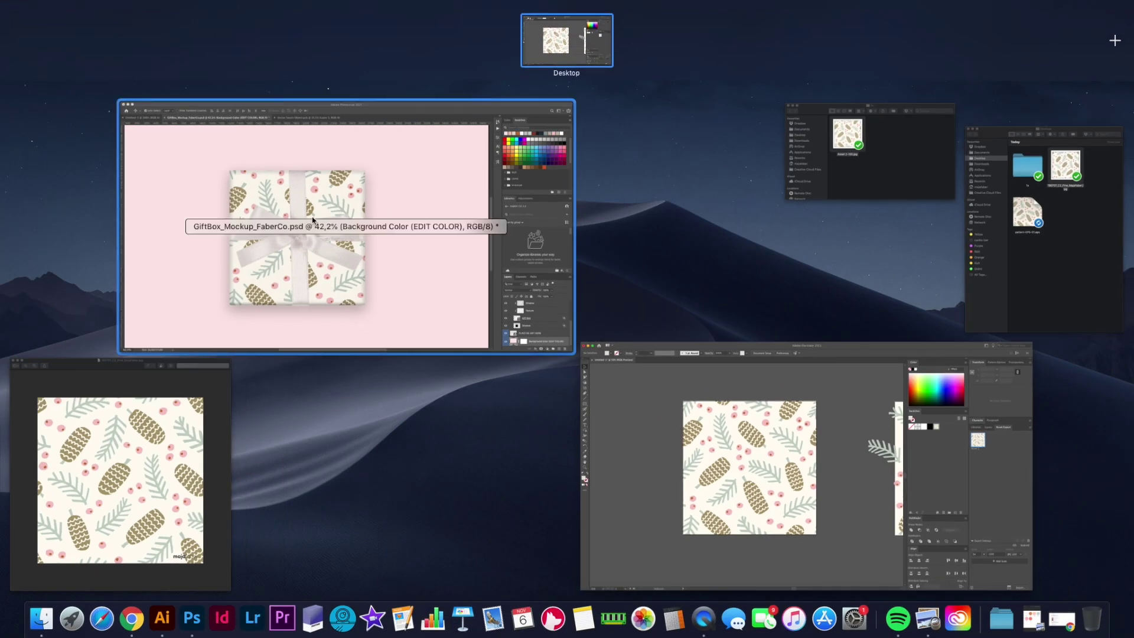
pyautogui.click(208, 103)
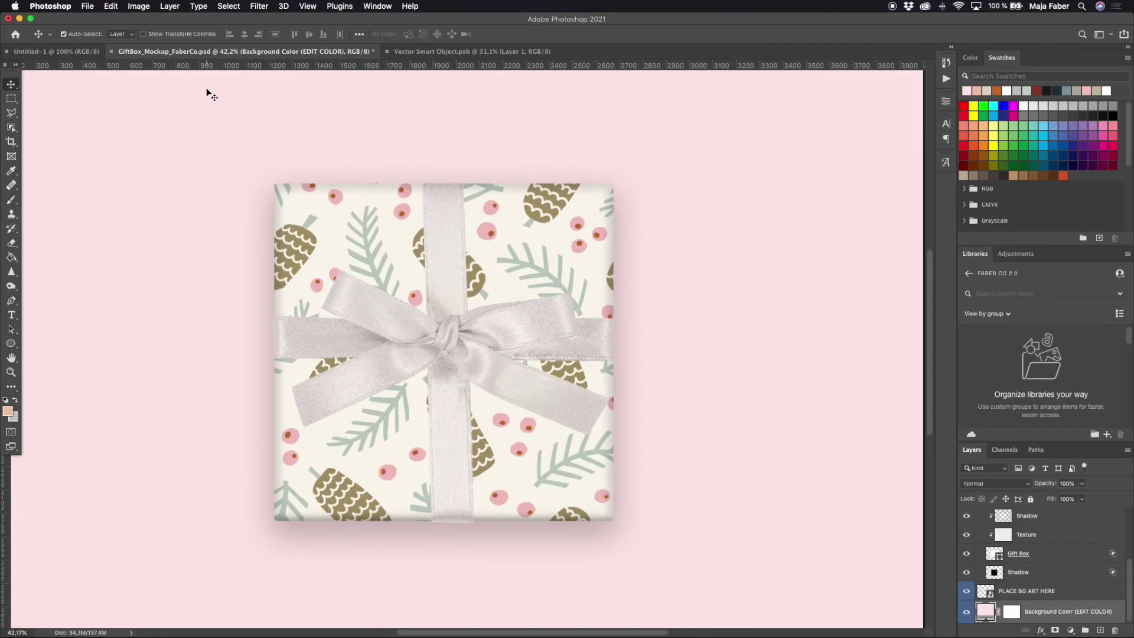
pyautogui.click(19, 51)
pyautogui.hotkey('ctrl', 'Up')
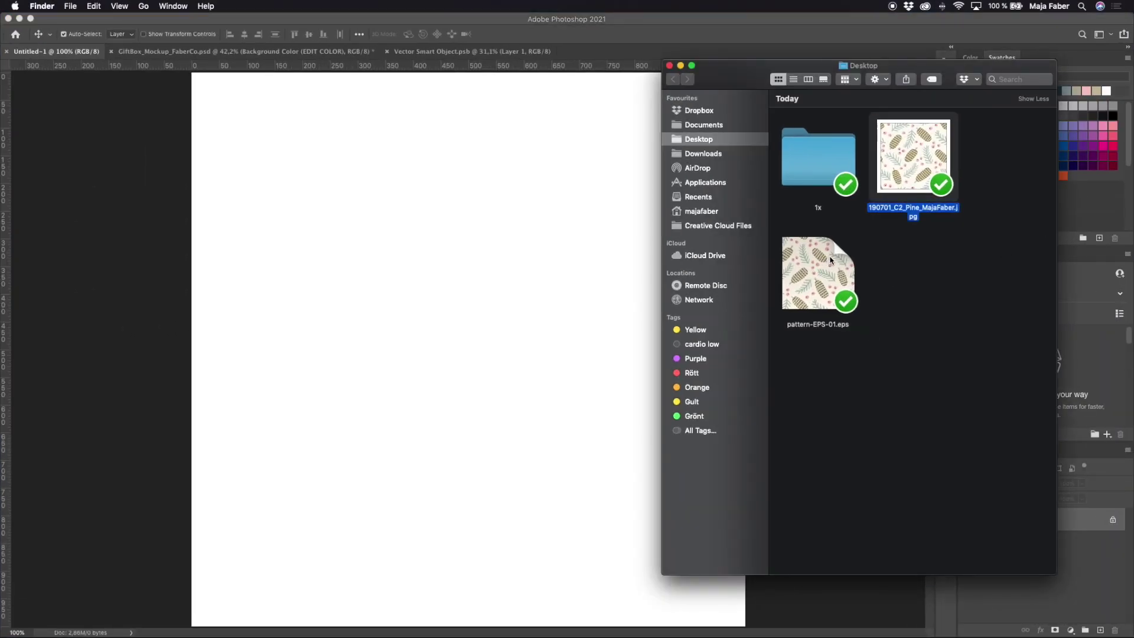
pyautogui.moveTo(835, 257); pyautogui.dragTo(502, 258)
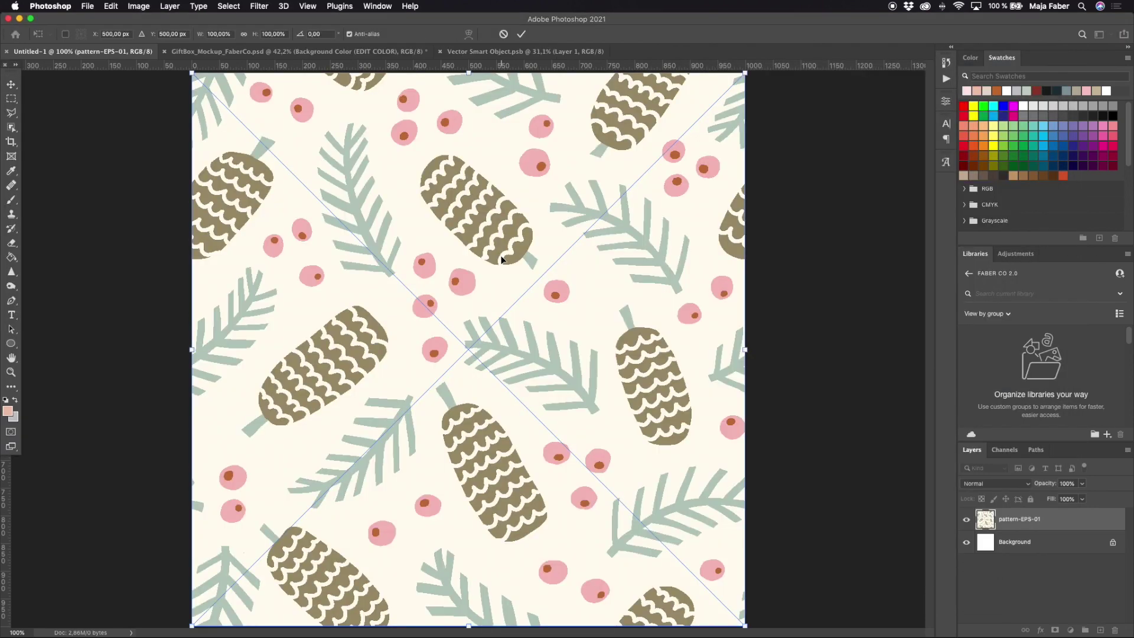
pyautogui.press('Return')
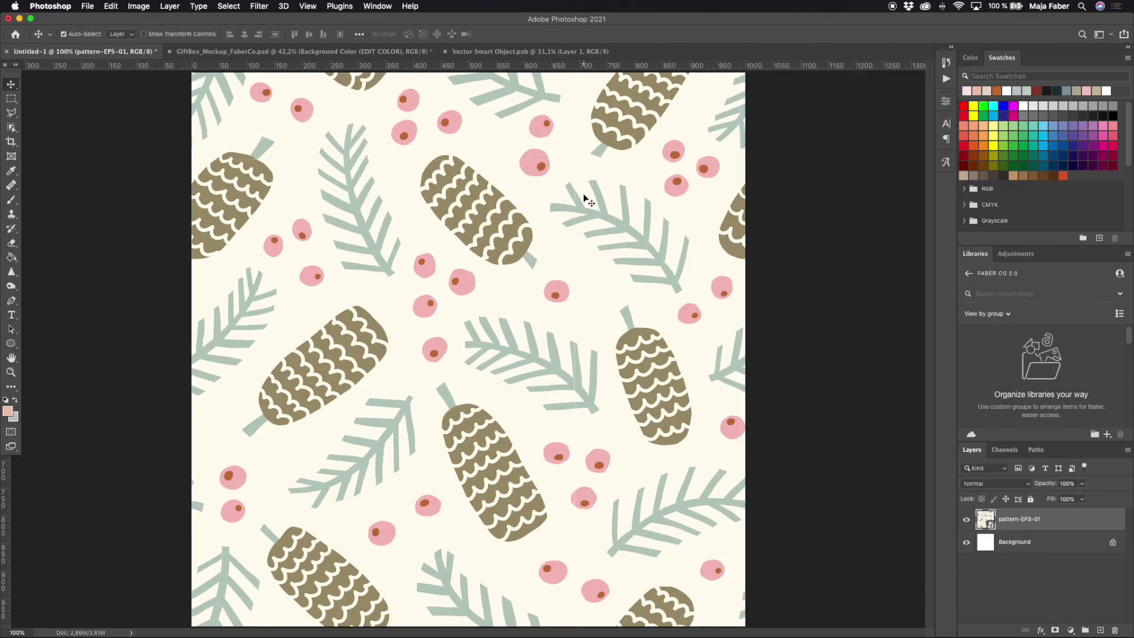
# Zoom and pan across the placed EPS checking for white seams, then delete its layer
pyautogui.scroll(10, 586, 182)
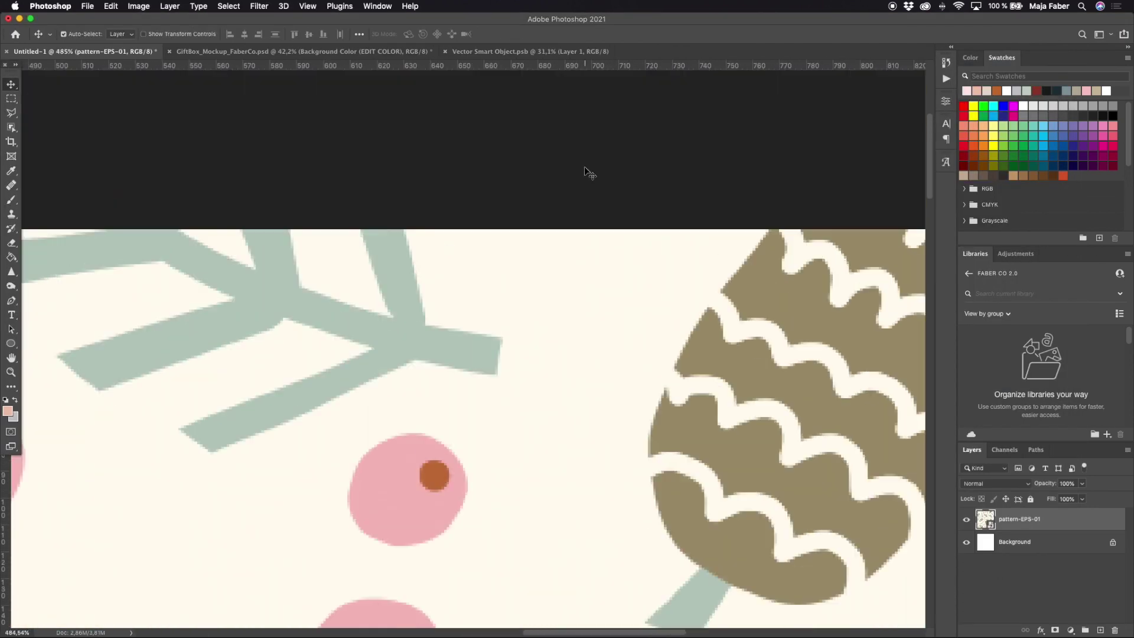
pyautogui.scroll(-10, 585, 172)
pyautogui.hscroll(-10, 585, 171)
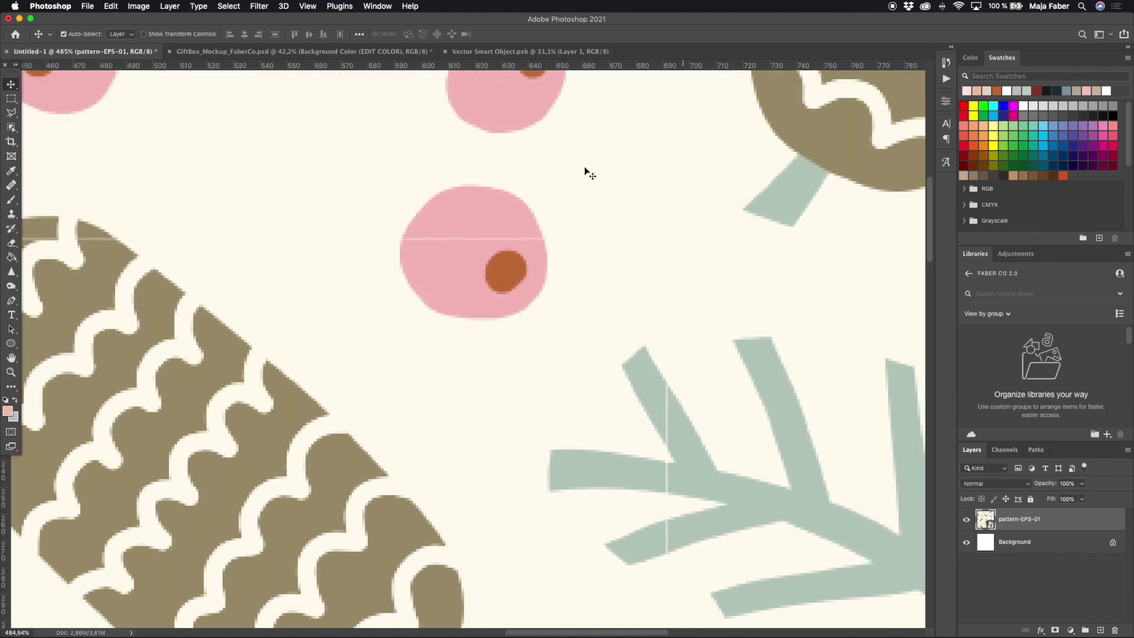
pyautogui.hscroll(-15, 585, 171)
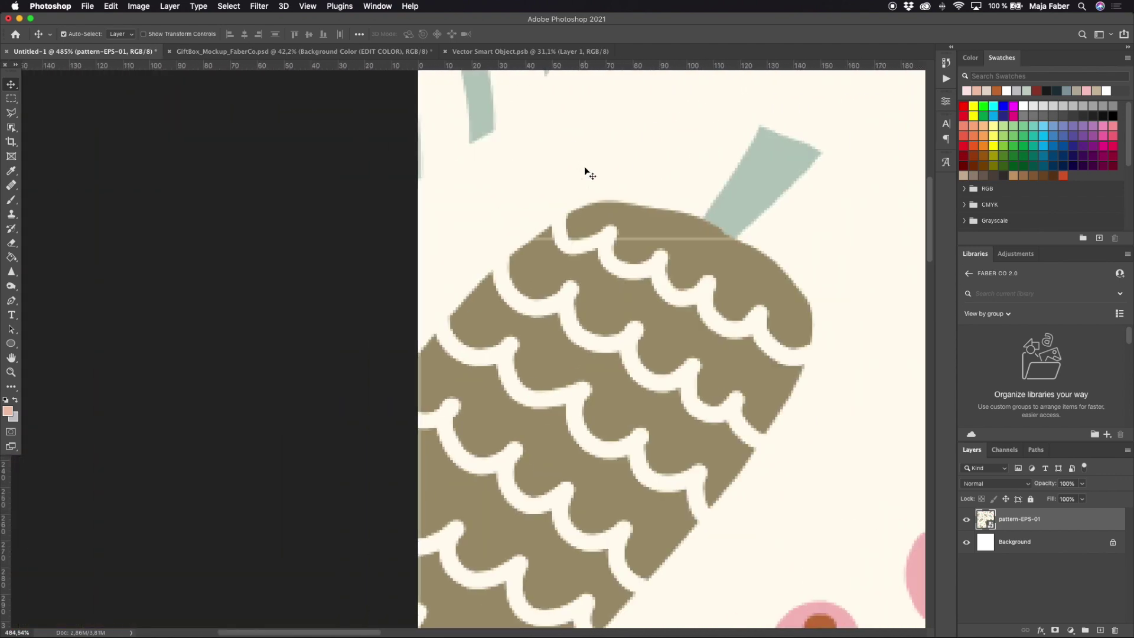
pyautogui.hscroll(5, 585, 171)
pyautogui.hscroll(20, 584, 172)
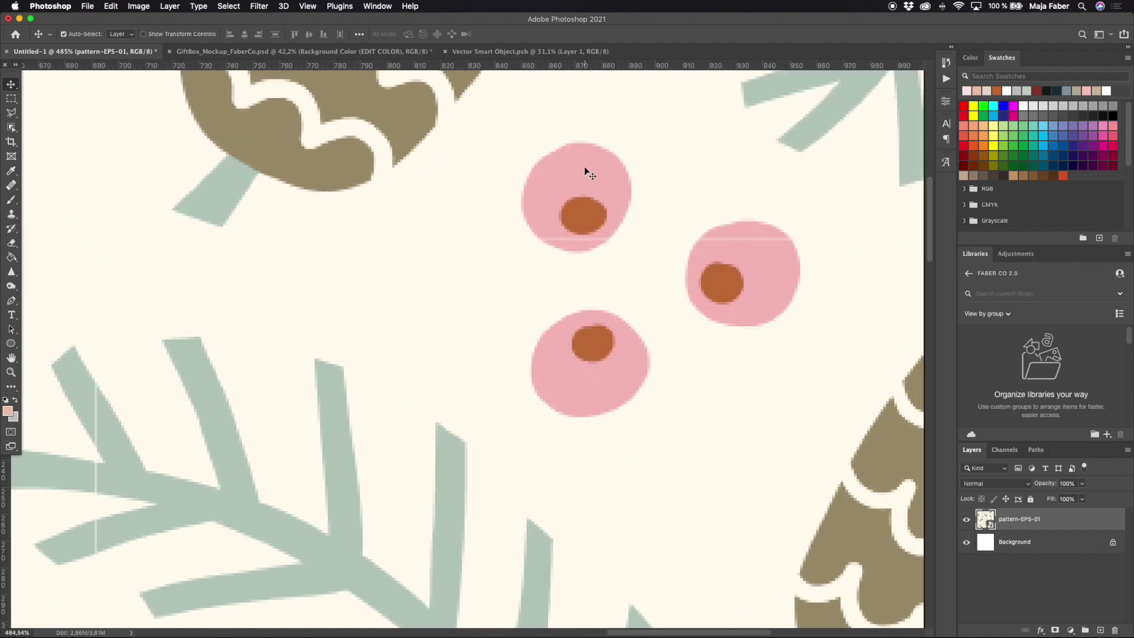
pyautogui.scroll(-10, 585, 172)
pyautogui.hscroll(-5, 585, 171)
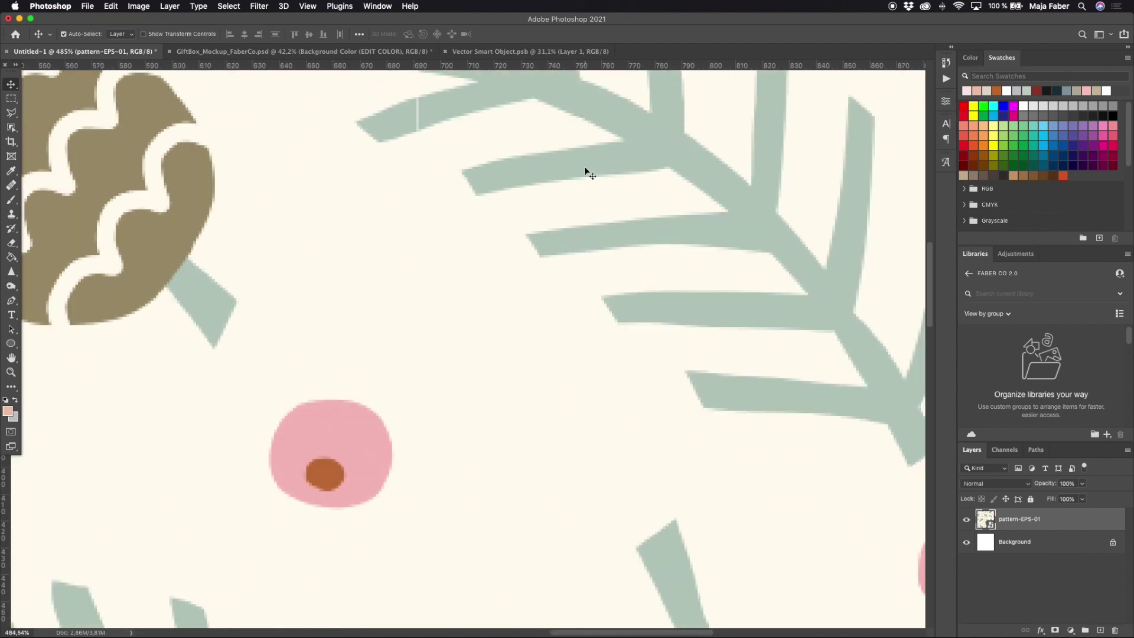
pyautogui.scroll(-8, 585, 170)
pyautogui.scroll(-5, 434, 188)
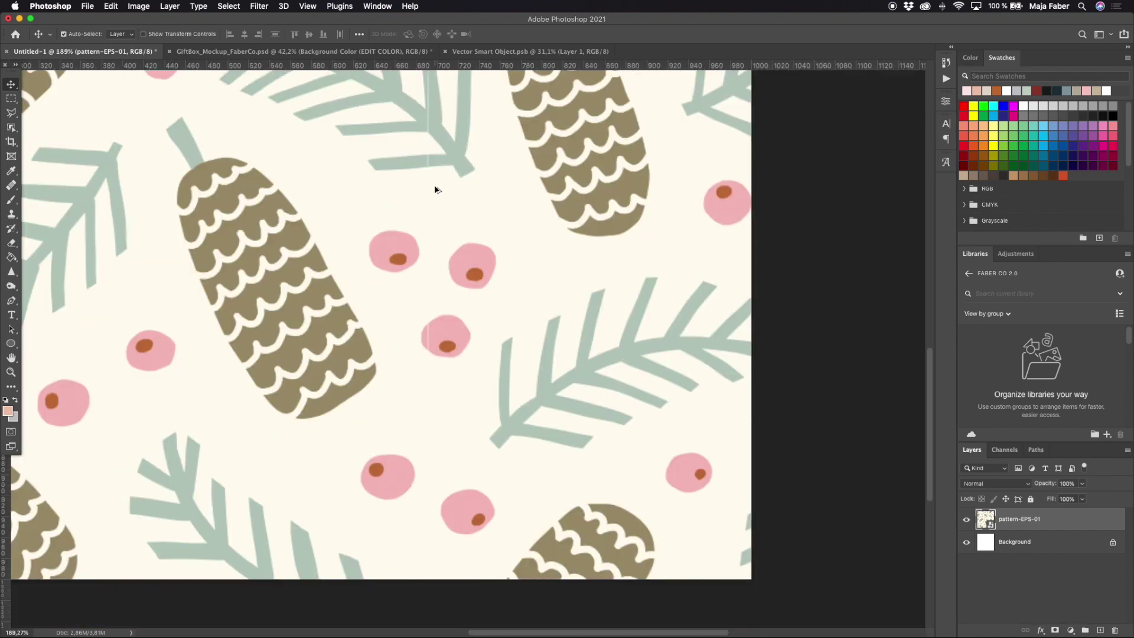
pyautogui.scroll(5, 434, 185)
pyautogui.scroll(-3, 434, 186)
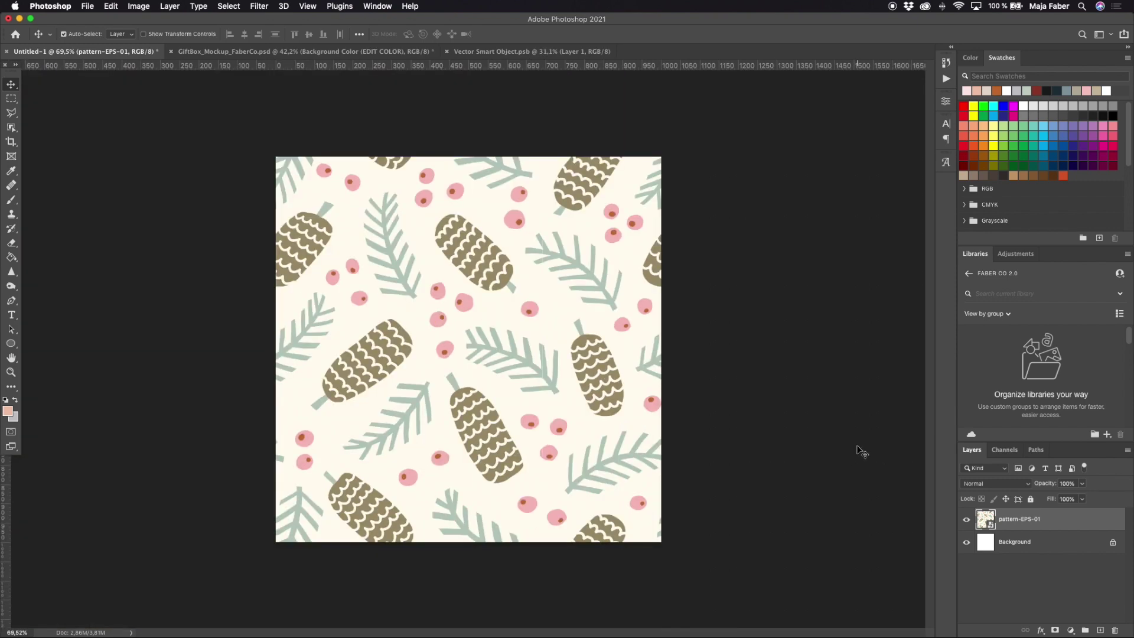
pyautogui.moveTo(1029, 525); pyautogui.dragTo(1115, 630)
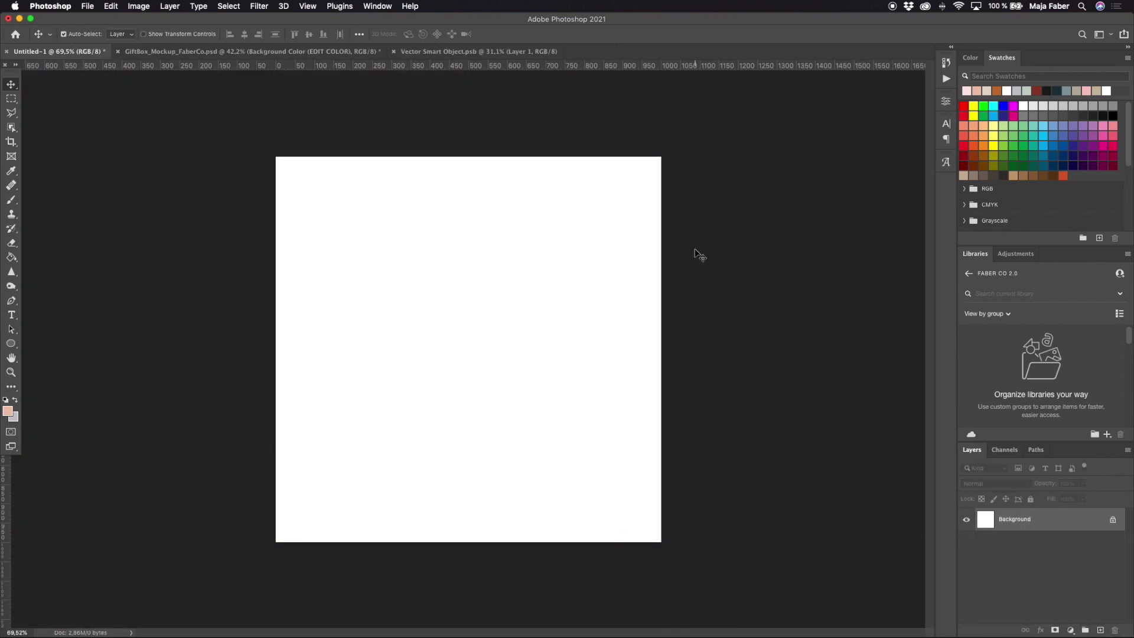
pyautogui.hotkey('ctrl', 'Up')
# Start File > Export As in Illustrator with TIFF as the format
pyautogui.click(620, 384)
pyautogui.click(84, 6)
pyautogui.moveTo(169, 199)
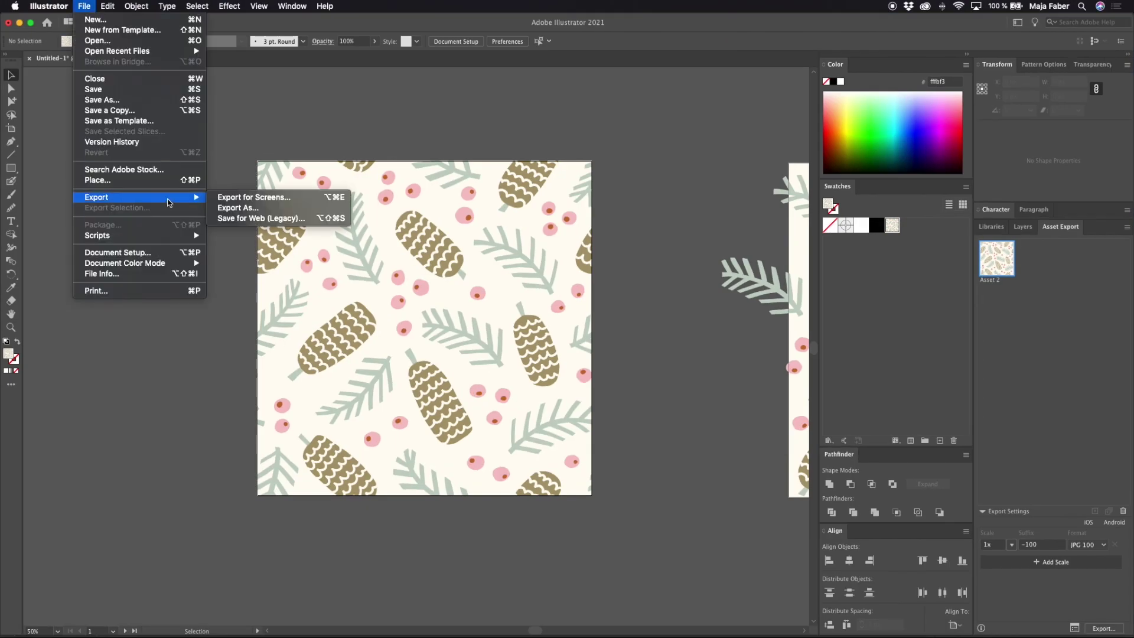
pyautogui.click(240, 211)
pyautogui.click(556, 415)
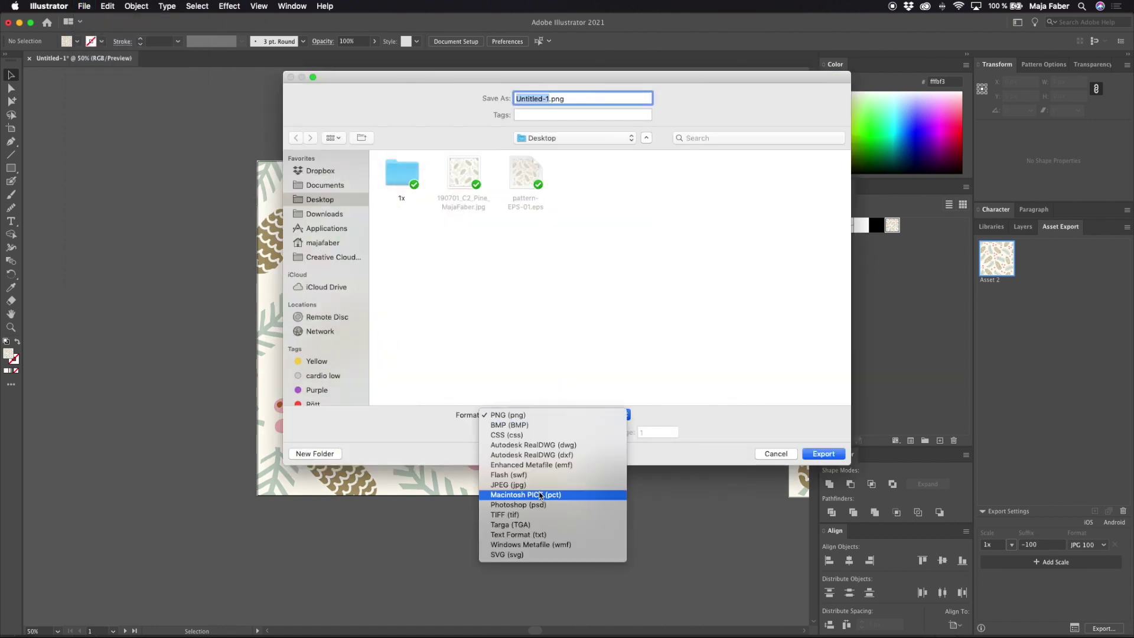
pyautogui.click(494, 515)
# Export only artboard 1, naming the file pattern TIFF
pyautogui.click(490, 432)
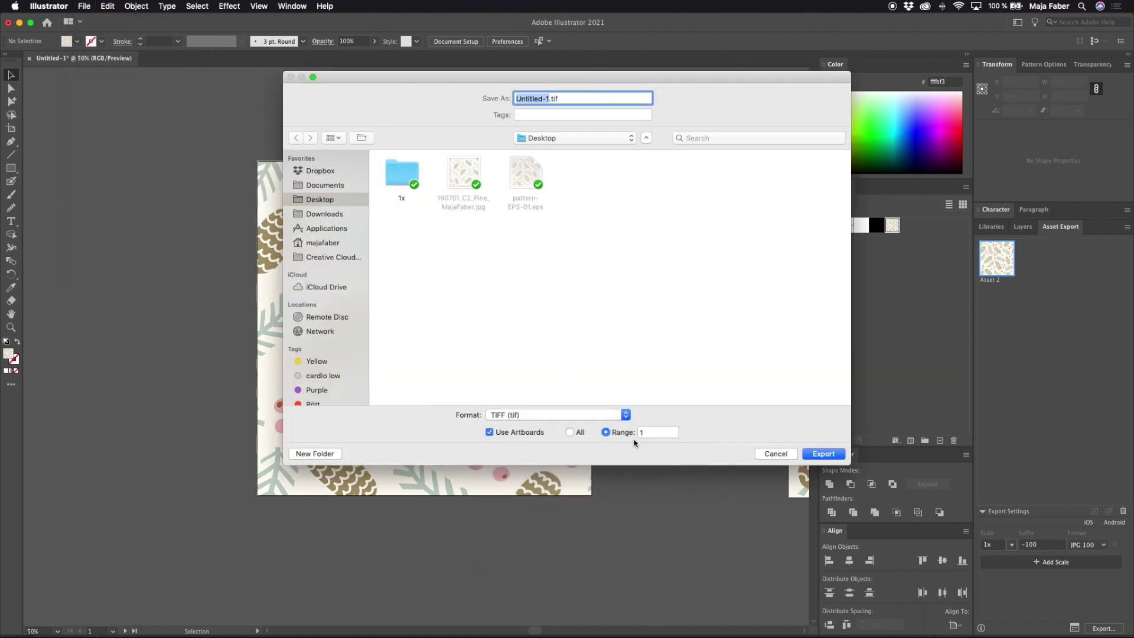
pyautogui.click(660, 433)
pyautogui.click(549, 99)
pyautogui.write('pattern 1')
pyautogui.click(823, 454)
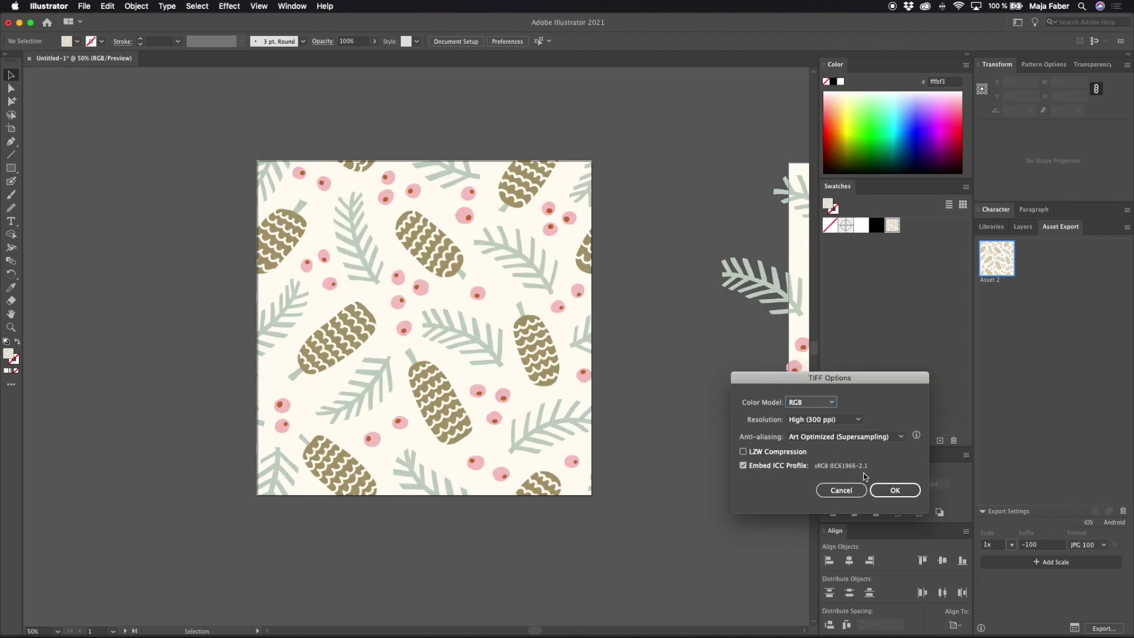
# Confirm TIFF options of RGB, High 300 ppi and Art Optimized anti-aliasing, then return to Photoshop
pyautogui.moveTo(796, 384); pyautogui.dragTo(423, 169)
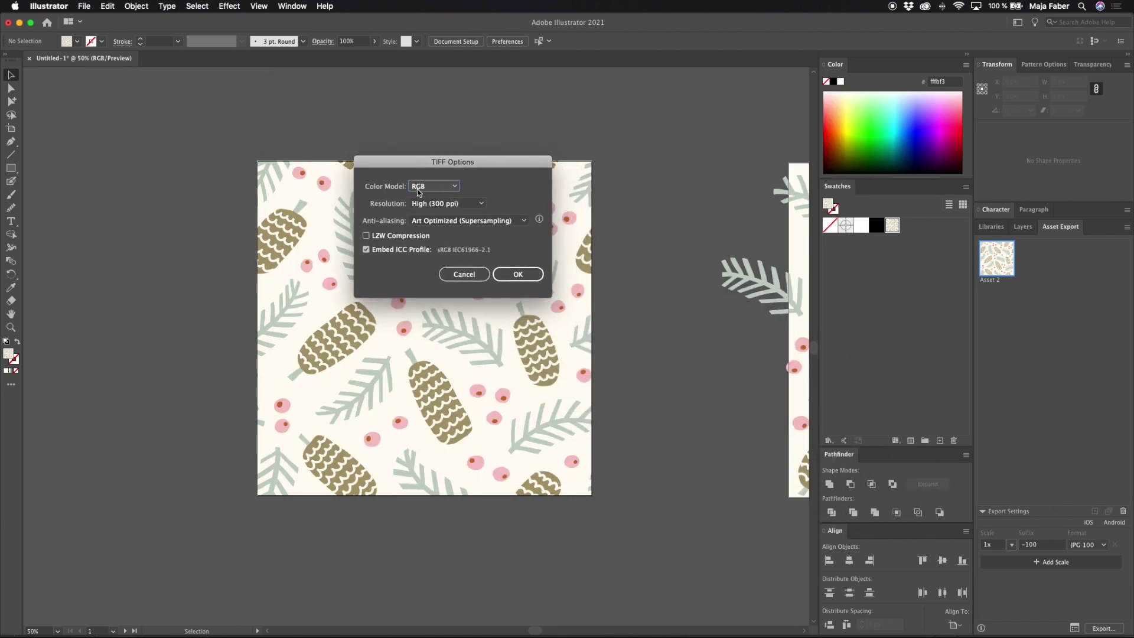
pyautogui.click(425, 204)
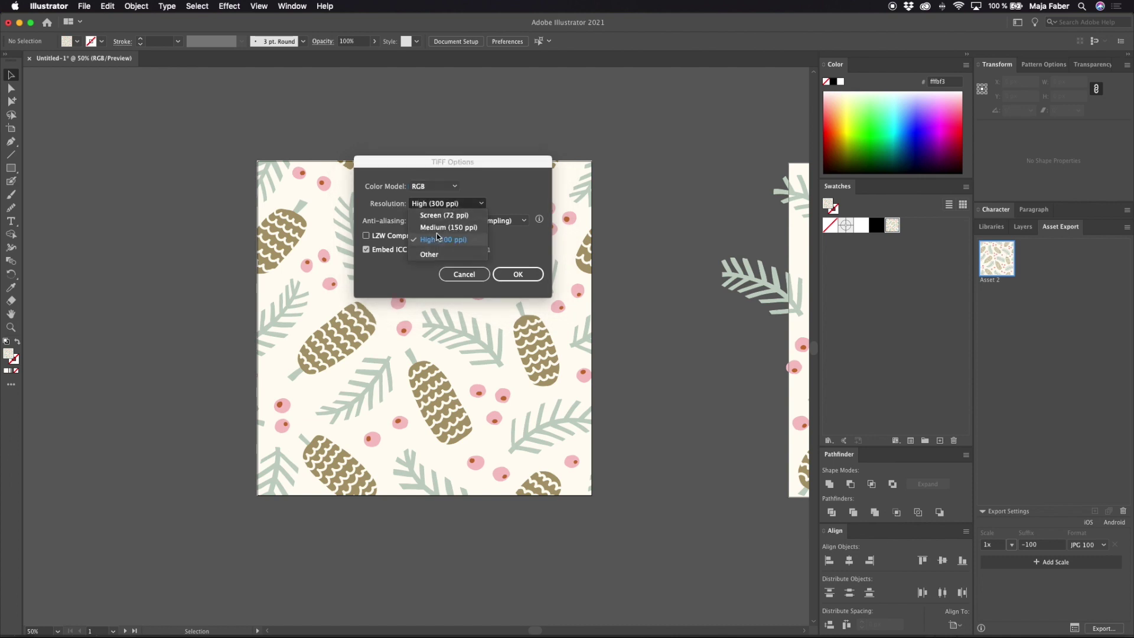
pyautogui.click(438, 239)
pyautogui.click(436, 221)
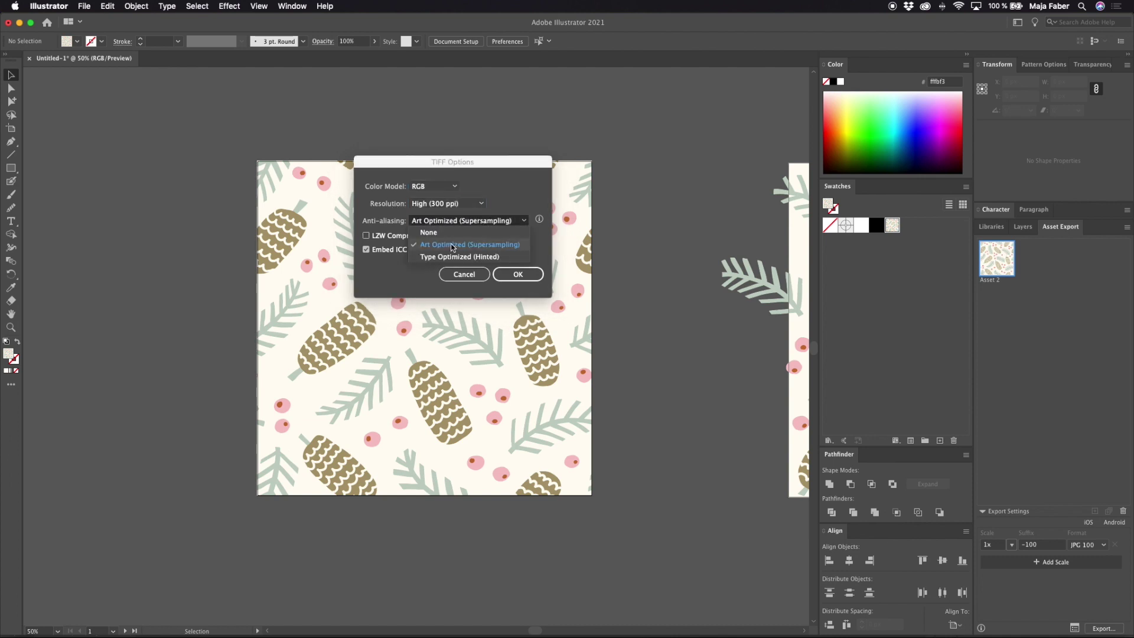
pyautogui.click(453, 247)
pyautogui.click(530, 275)
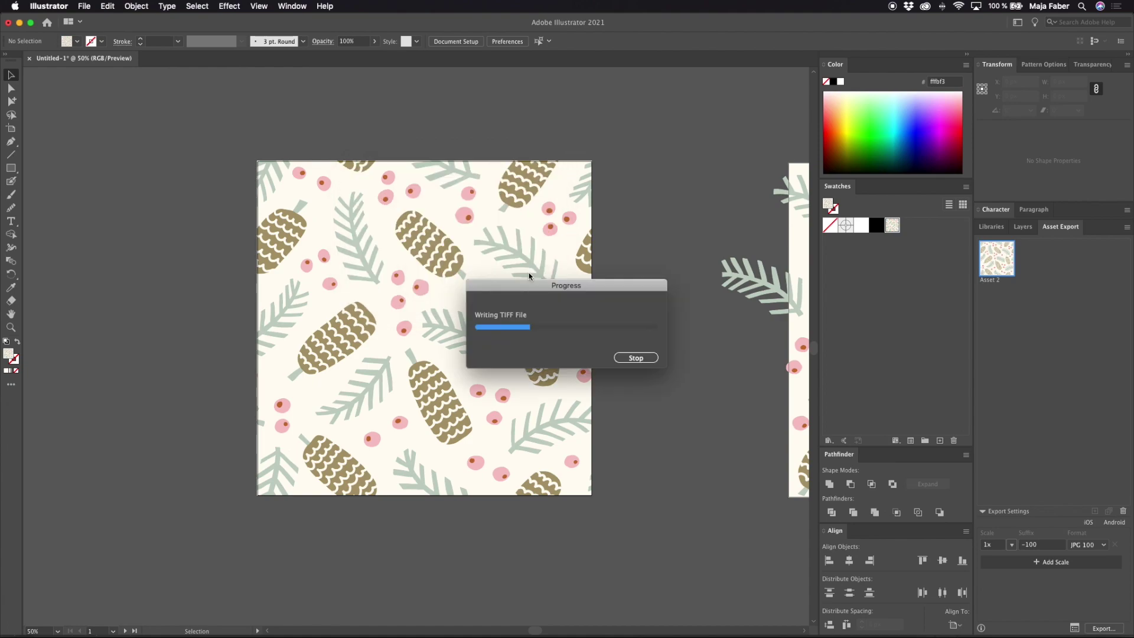
pyautogui.hotkey('ctrl', 'Up')
pyautogui.click(425, 200)
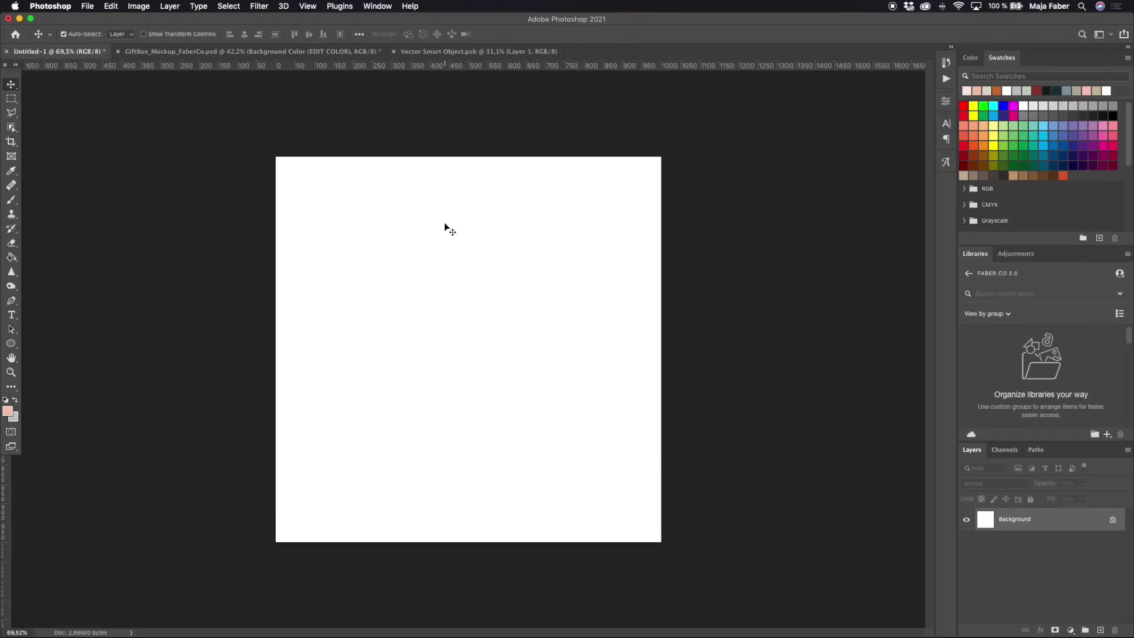
pyautogui.hotkey('ctrl', 'Up')
# Drag pattern TIFF-01.tif from the Desktop folder onto the Photoshop canvas and confirm placement
pyautogui.click(1058, 260)
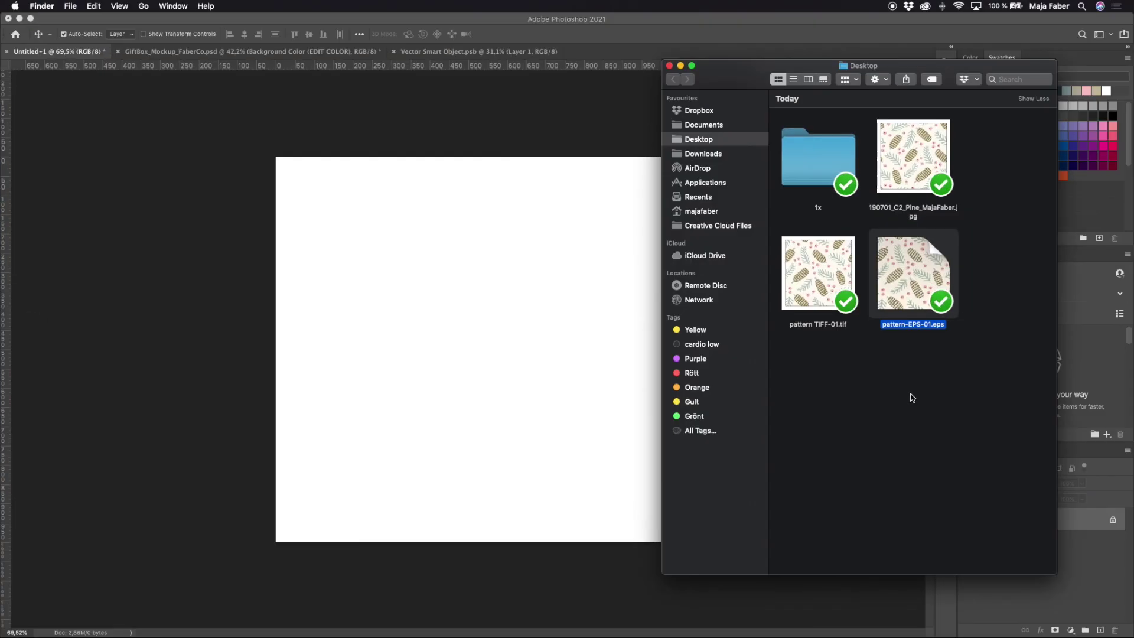
pyautogui.click(818, 273)
pyautogui.moveTo(818, 273); pyautogui.dragTo(567, 348)
pyautogui.press('Return')
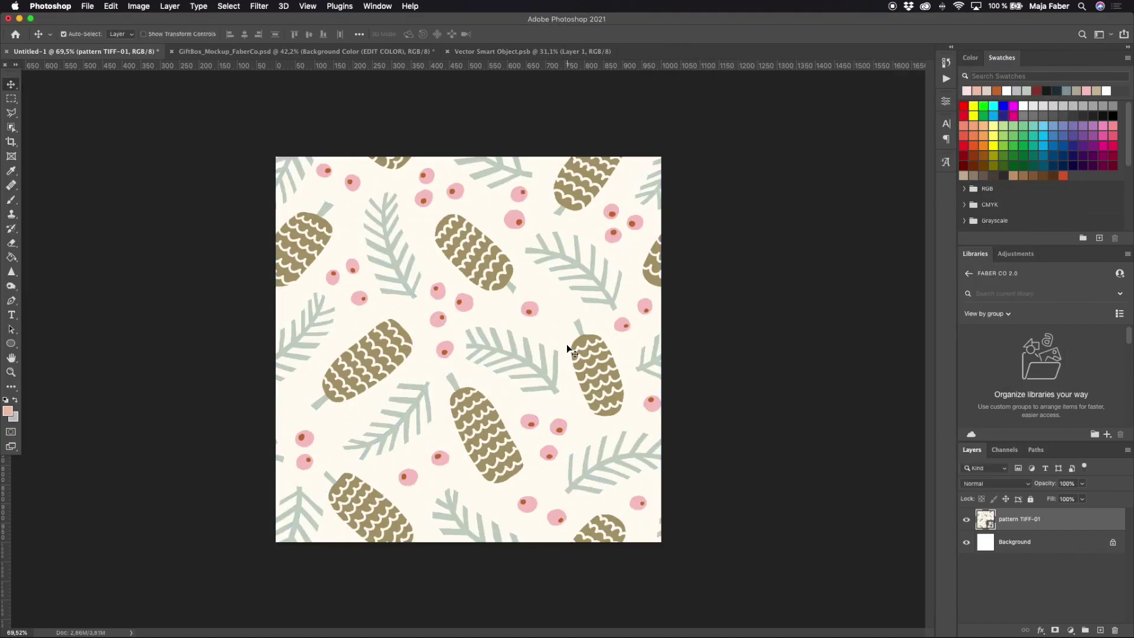
# Zoom and pan across the placed TIFF to check for white seam lines
pyautogui.scroll(5, 520, 251)
pyautogui.scroll(4, 520, 248)
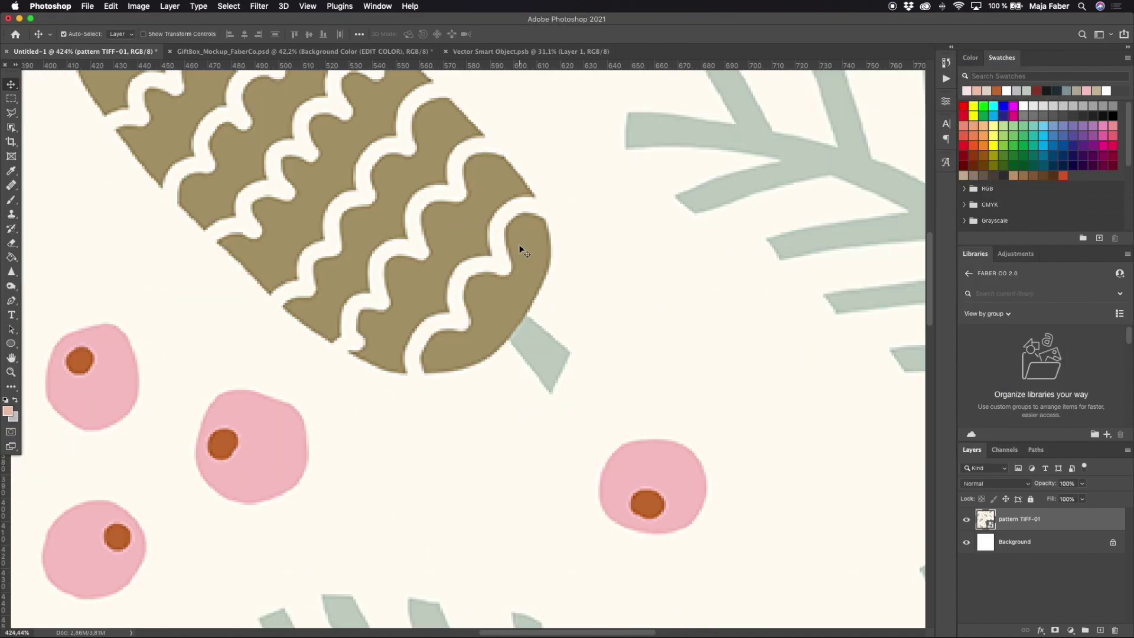
pyautogui.scroll(-10, 520, 249)
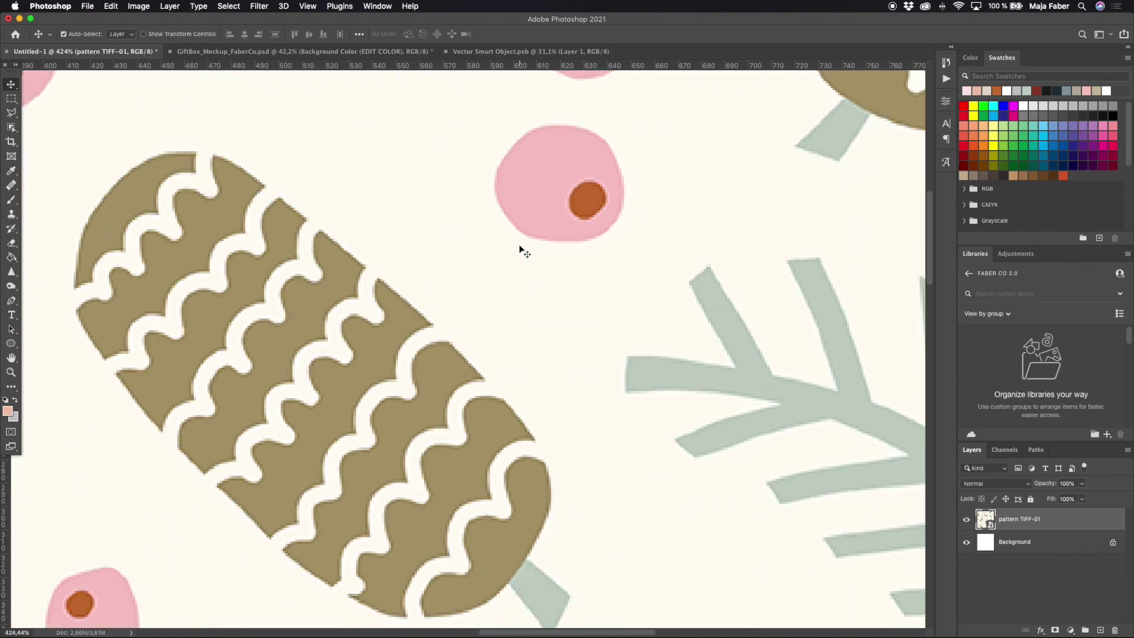
pyautogui.scroll(-5, 520, 251)
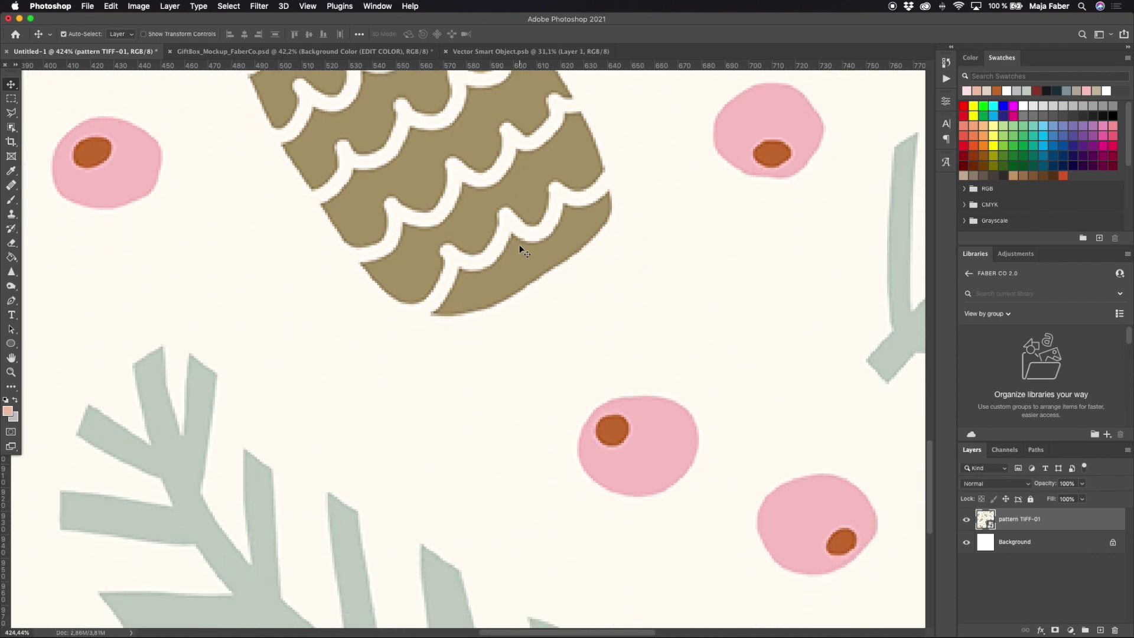
pyautogui.hscroll(4, 520, 251)
pyautogui.scroll(-6, 520, 251)
pyautogui.hscroll(7, 520, 251)
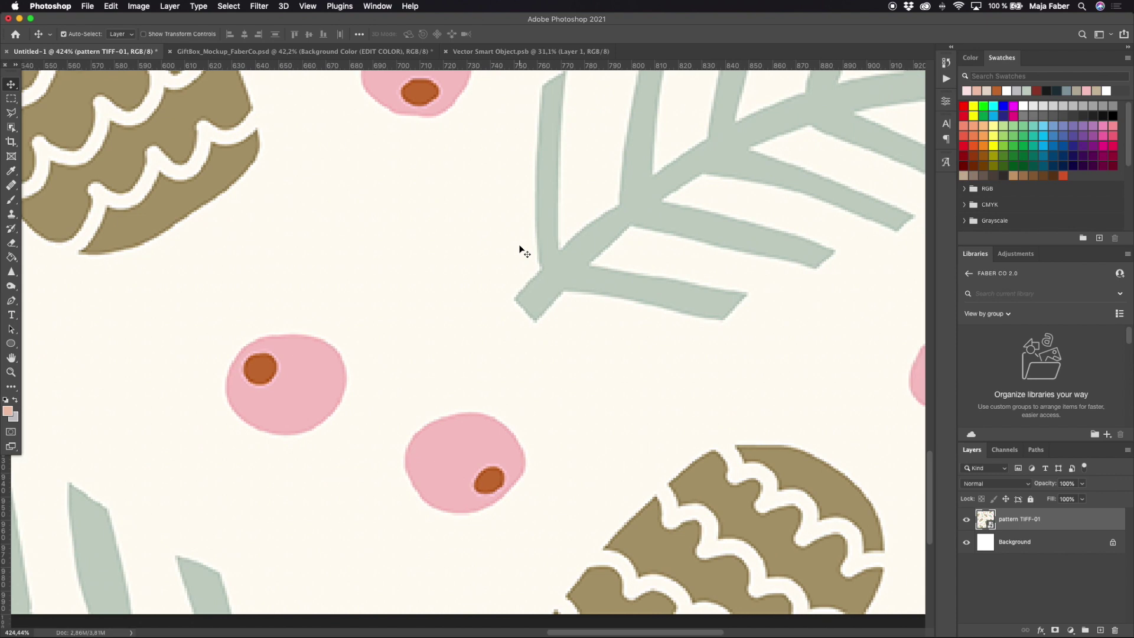
pyautogui.scroll(-10, 520, 252)
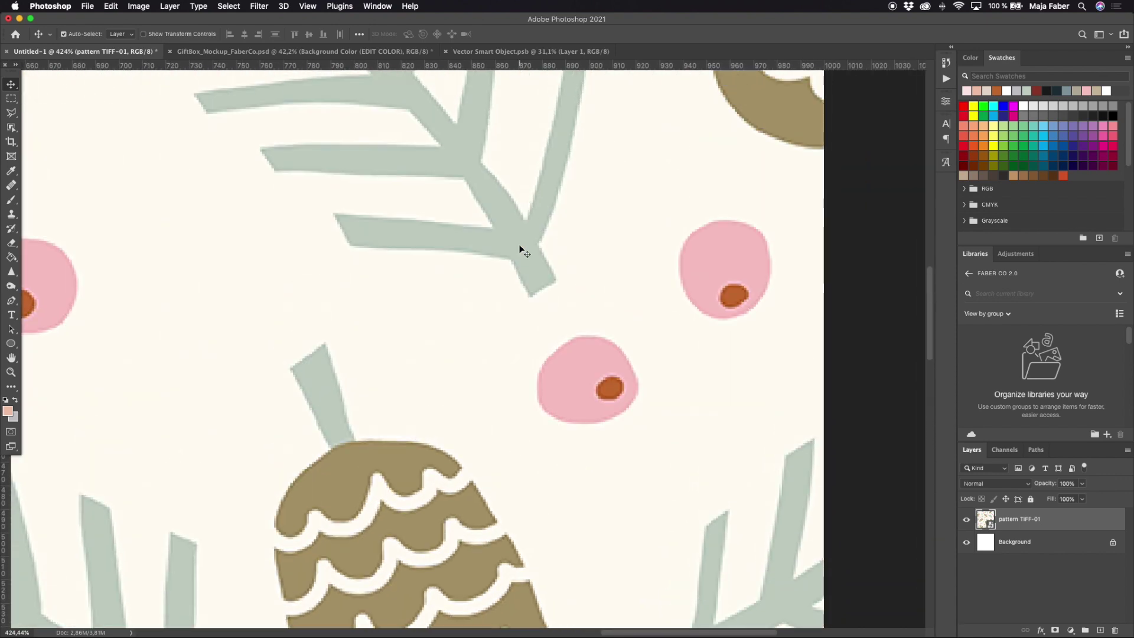
pyautogui.scroll(2, 520, 251)
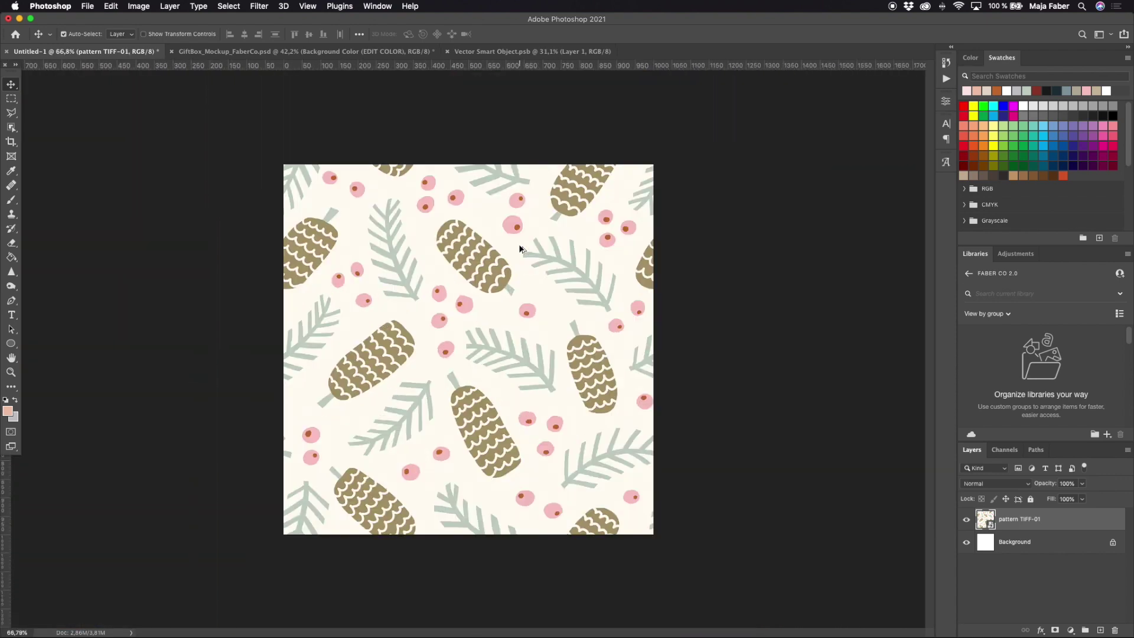
# Save the pattern to the Desktop as JPEG 'pattern new.jpg' at maximum Quality 12
pyautogui.click(81, 3)
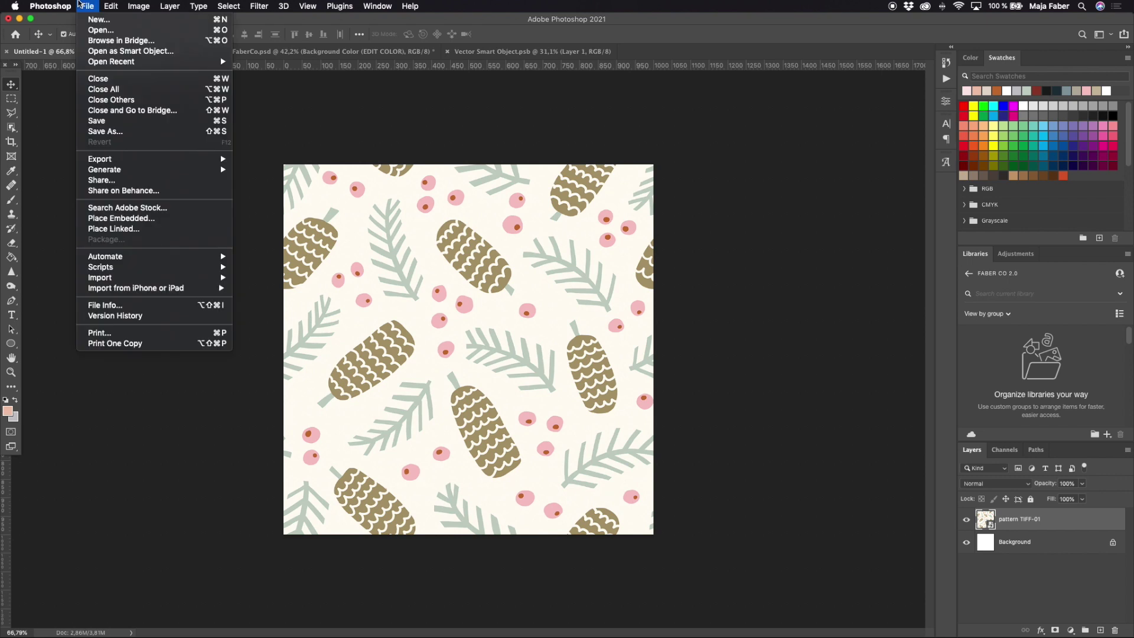
pyautogui.click(129, 132)
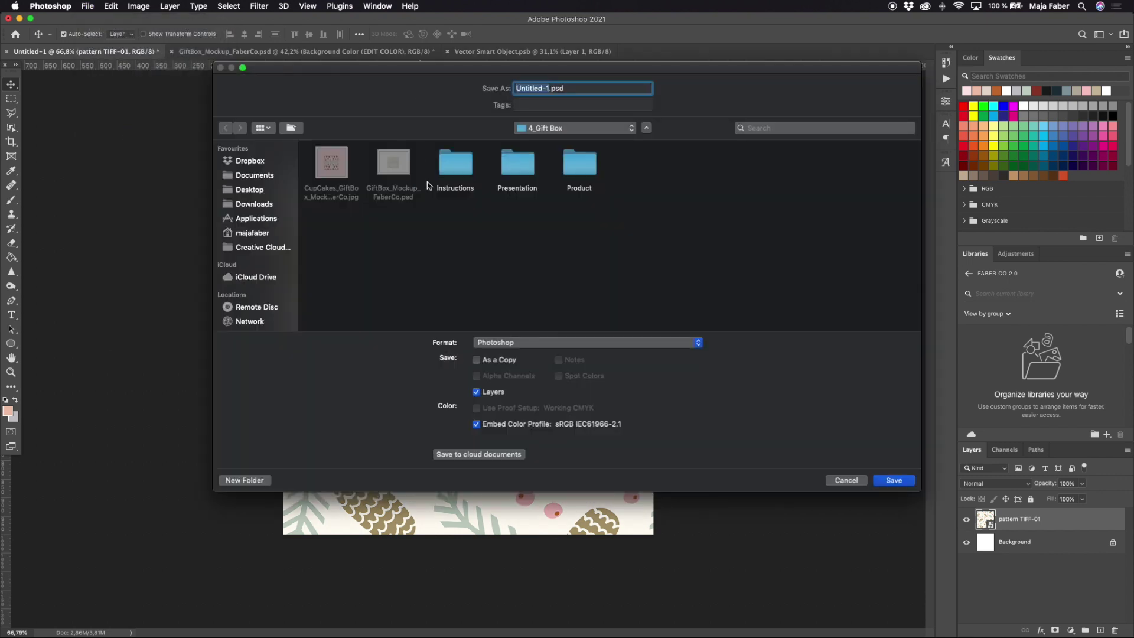
pyautogui.click(249, 189)
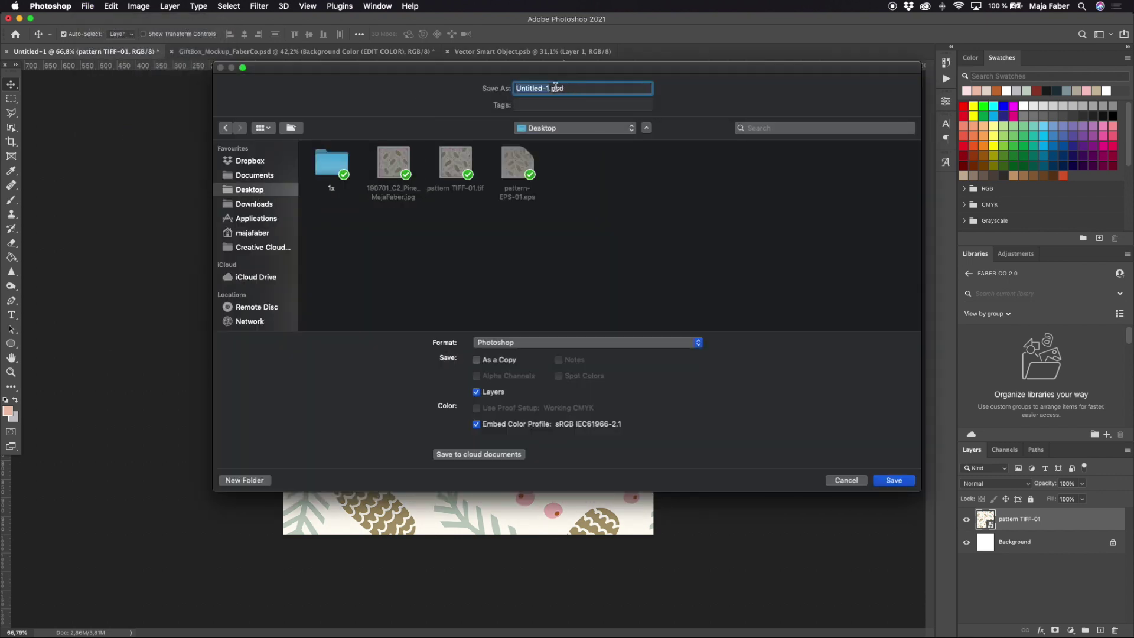
pyautogui.click(527, 342)
pyautogui.click(508, 411)
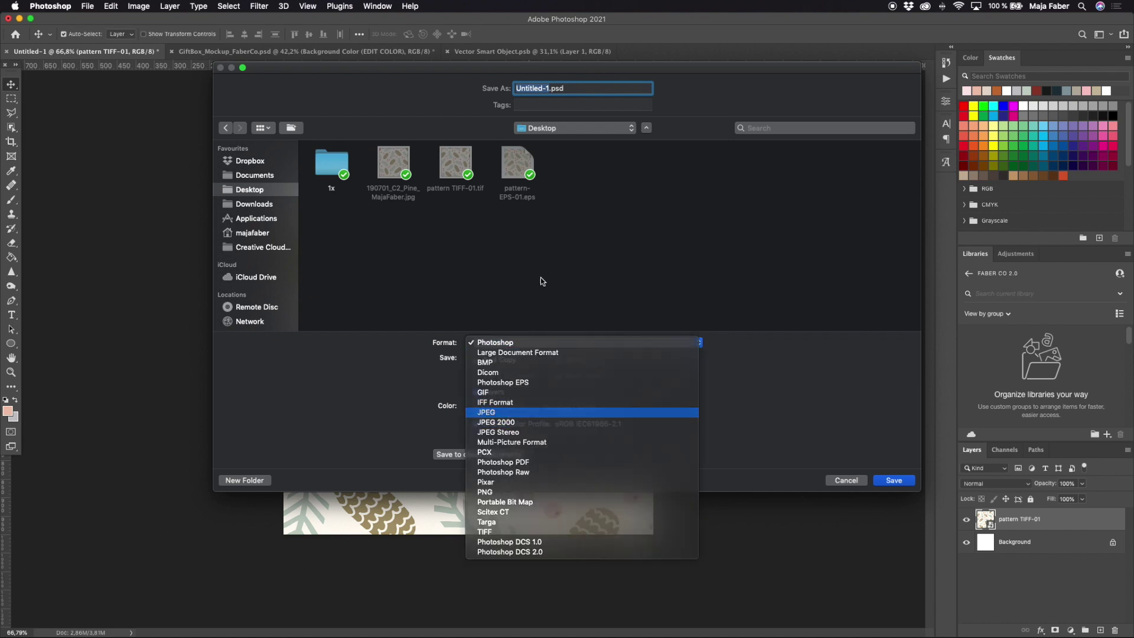
pyautogui.write('pattern new.jpg')
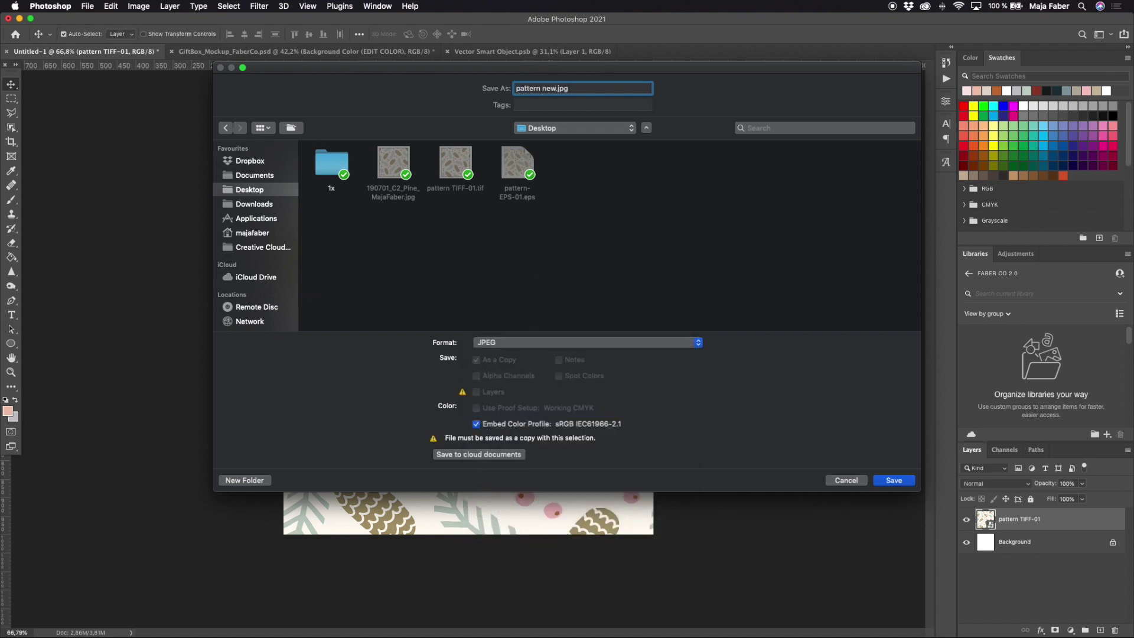
pyautogui.click(892, 480)
pyautogui.click(643, 182)
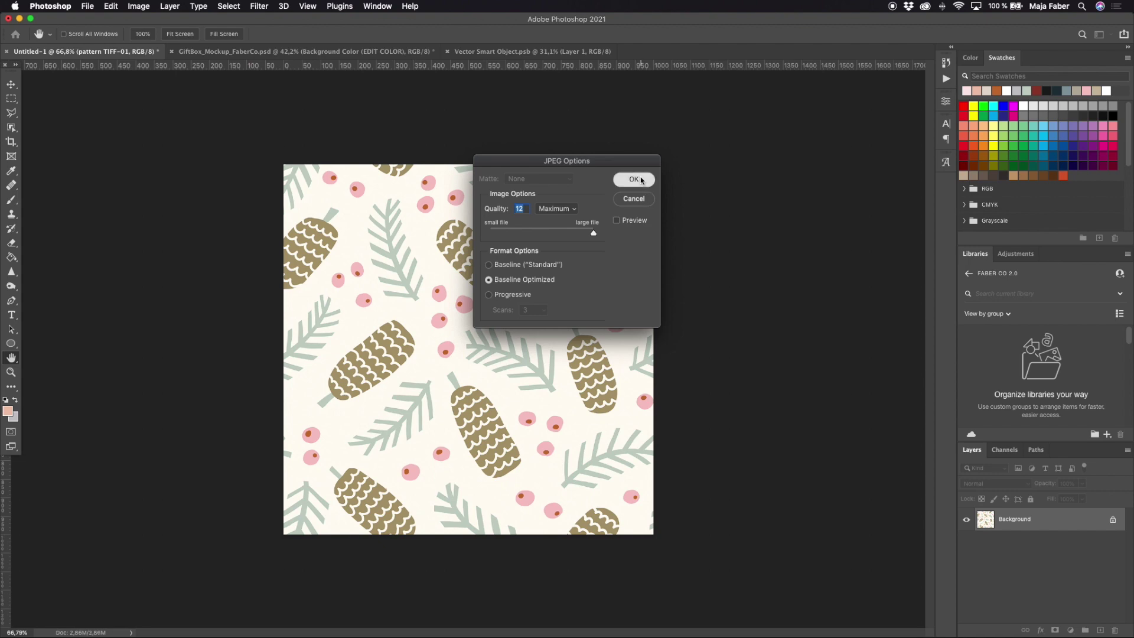
pyautogui.press('F11')
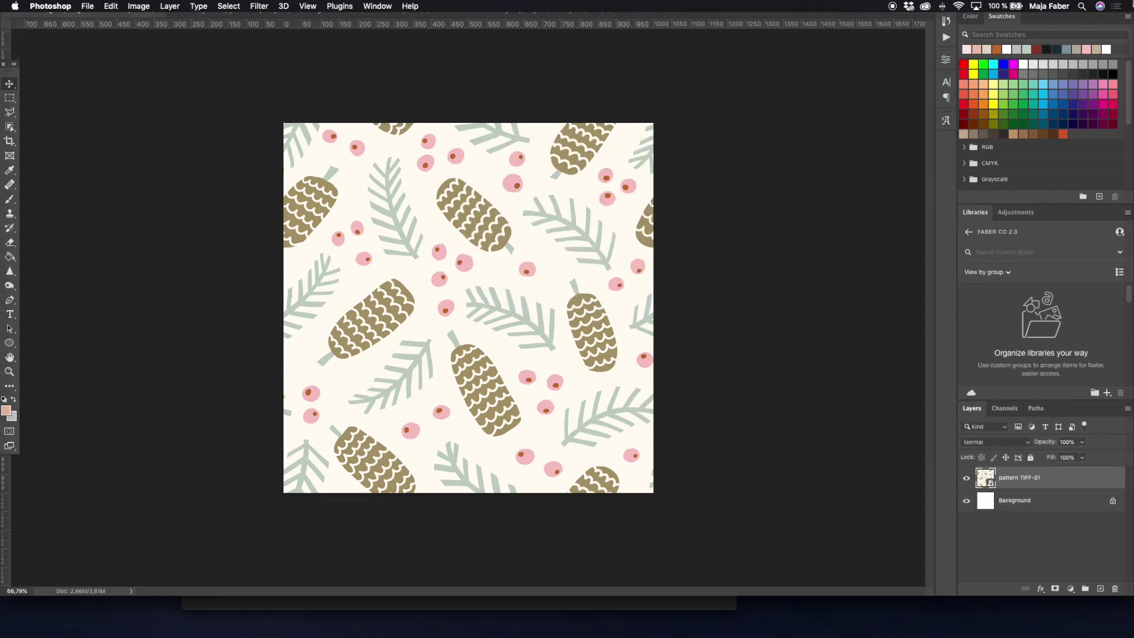
pyautogui.doubleClick(1099, 413)
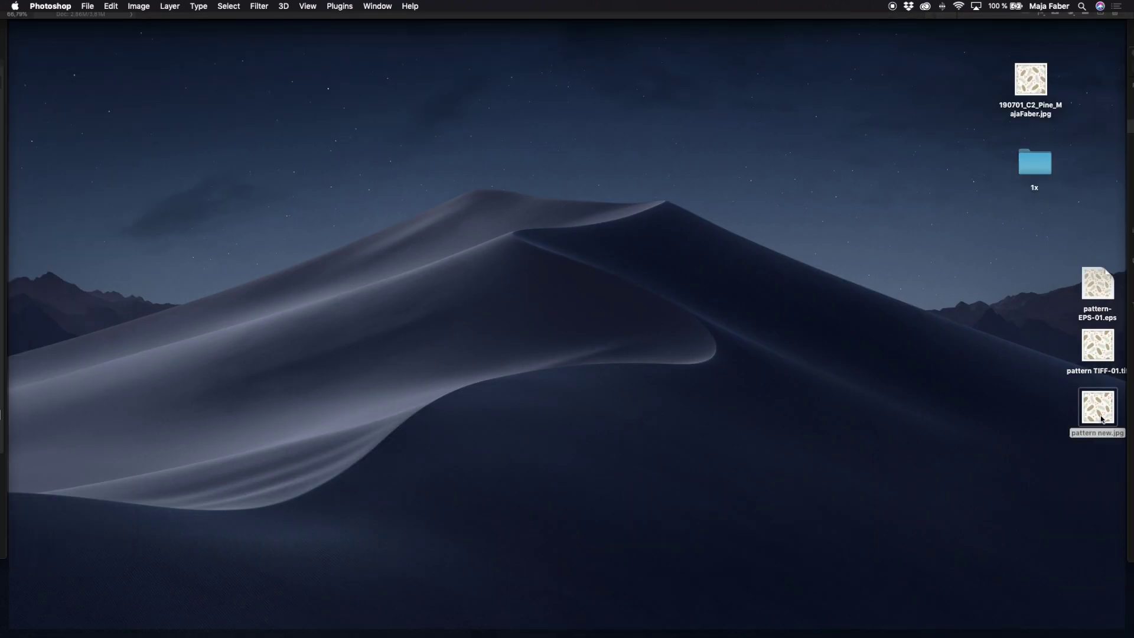
pyautogui.press('F11')
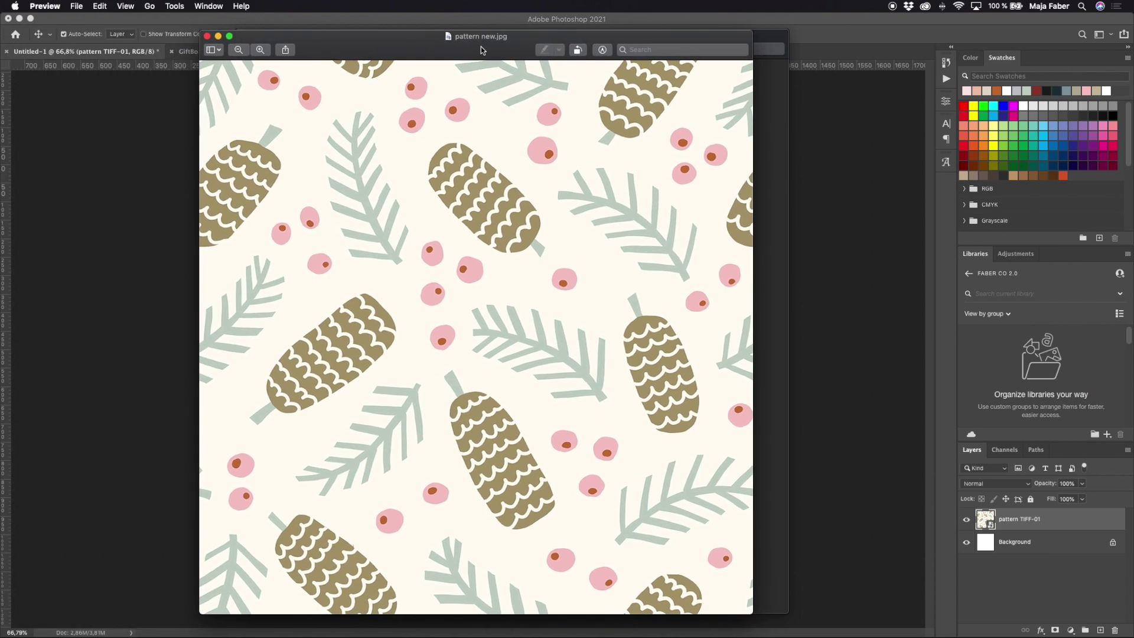
pyautogui.click(313, 52)
pyautogui.click(313, 51)
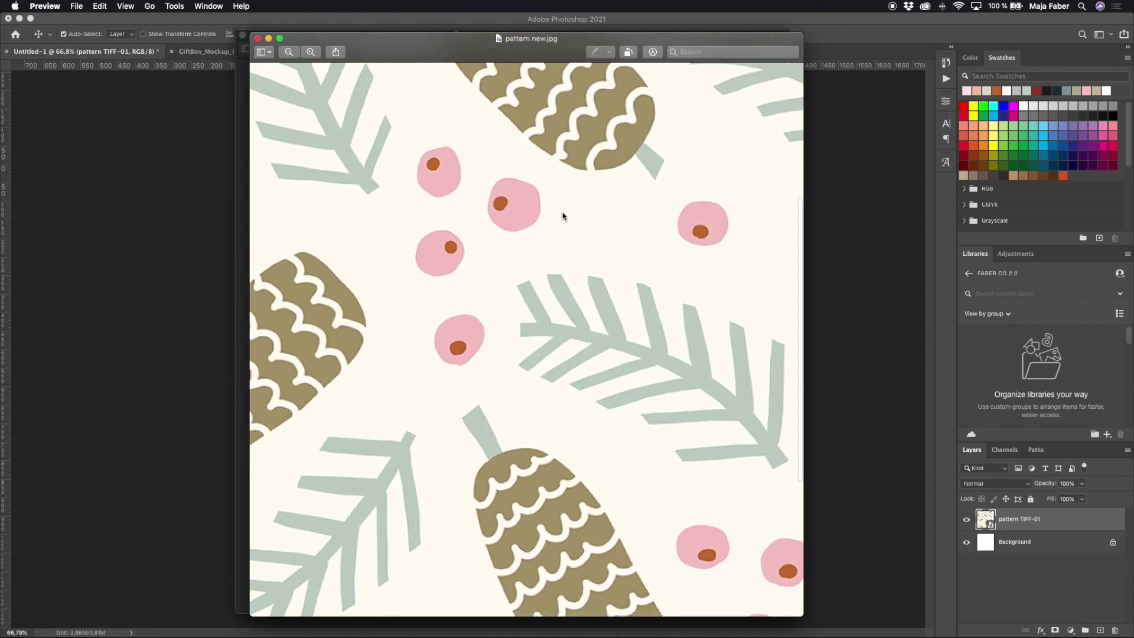
pyautogui.scroll(-5, 562, 215)
pyautogui.scroll(2, 562, 215)
pyautogui.scroll(-10, 562, 213)
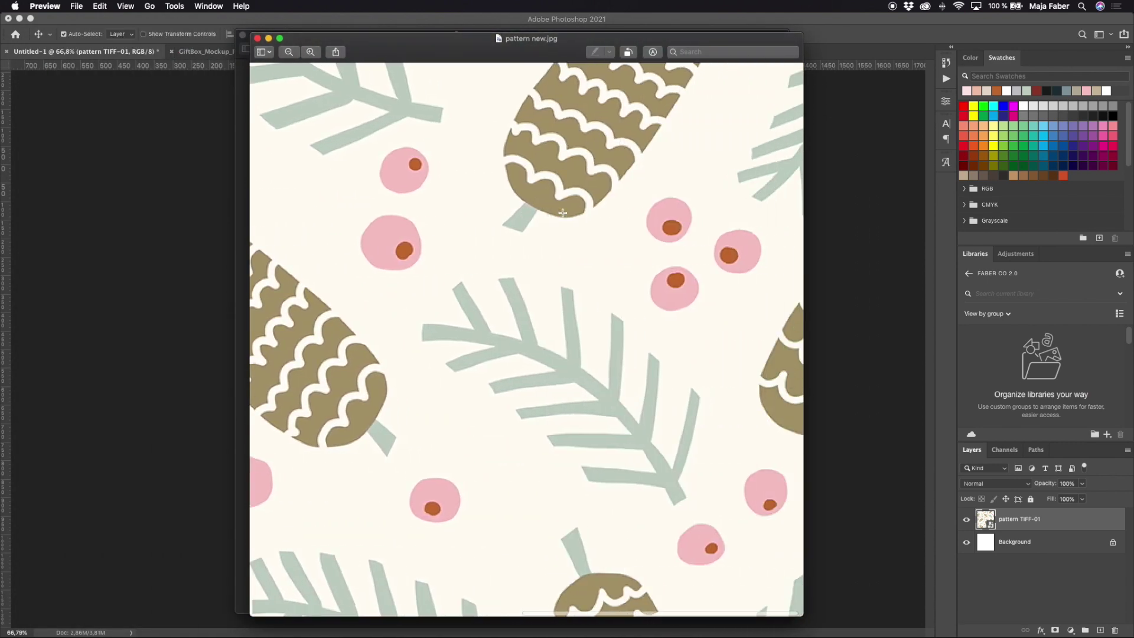
pyautogui.scroll(-10, 563, 213)
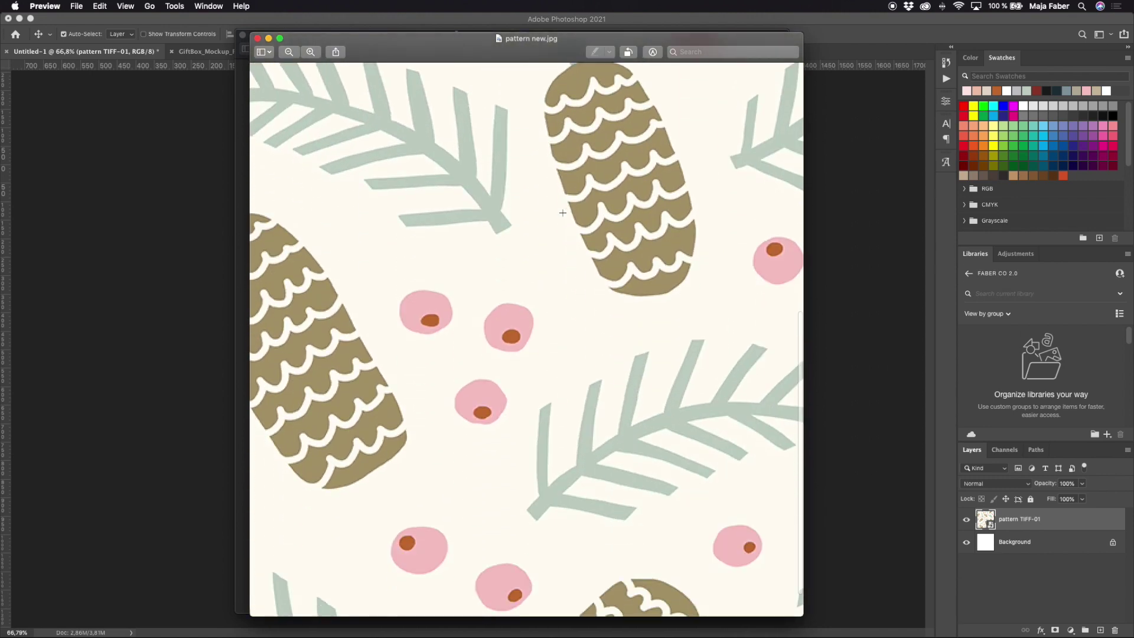
pyautogui.scroll(-5, 562, 213)
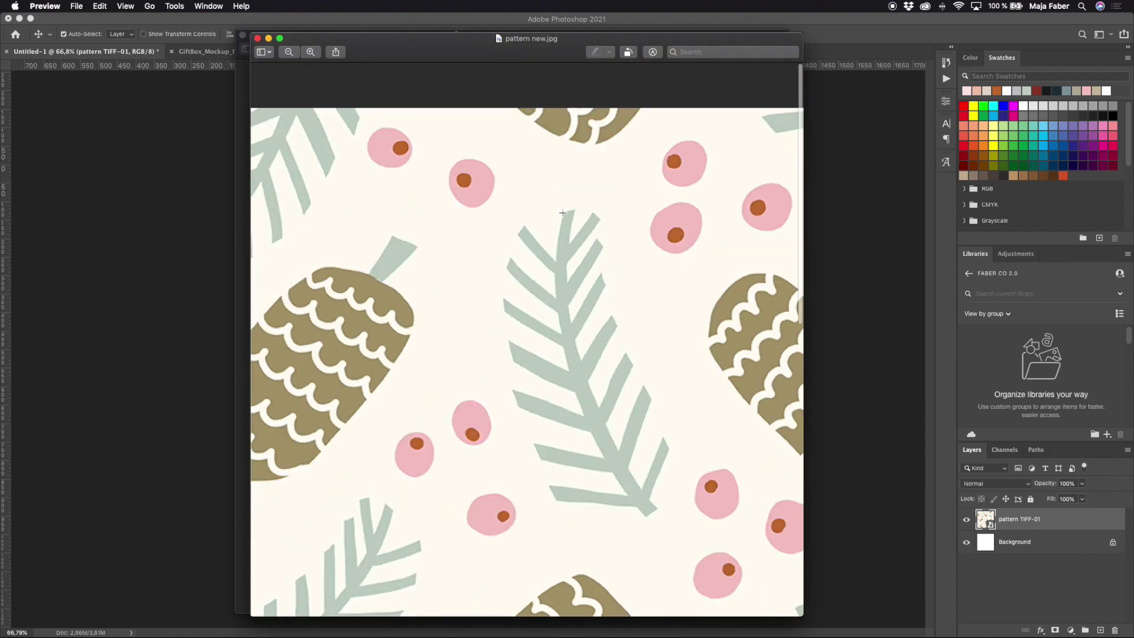
pyautogui.click(257, 38)
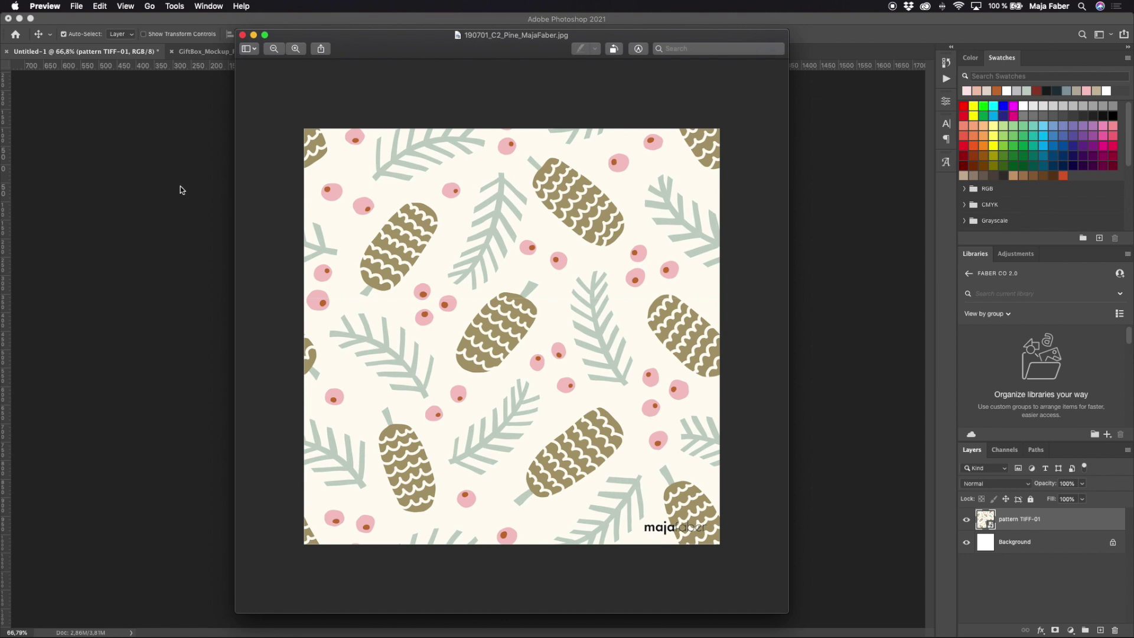
pyautogui.click(169, 151)
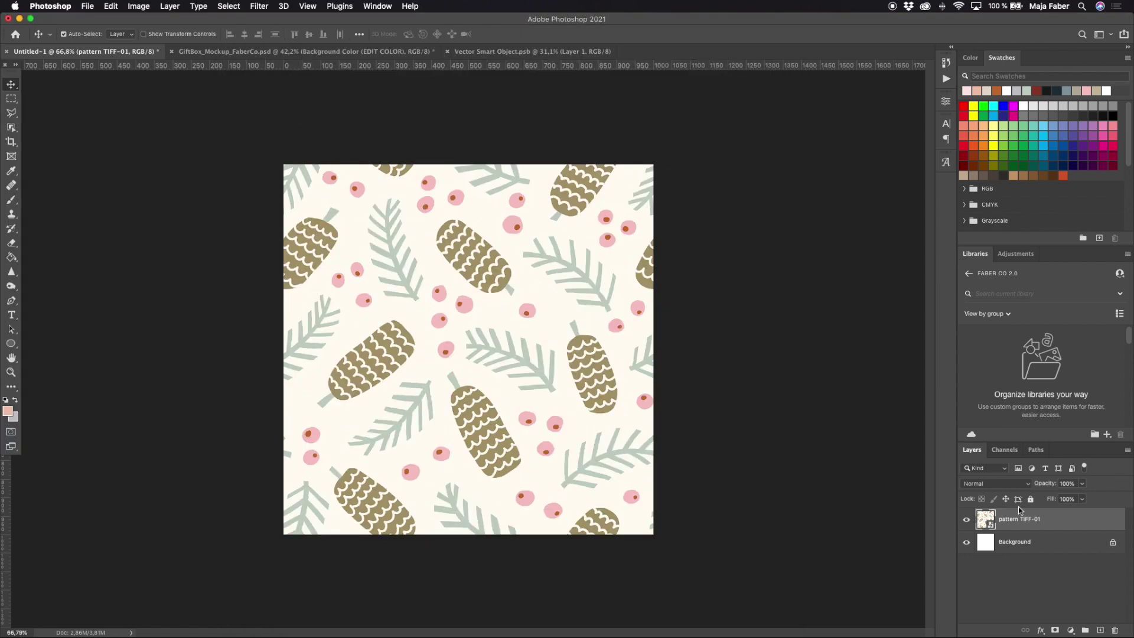
# Delete the pattern TIFF-01 layer in Photoshop and bring the Illustrator tile document forward
pyautogui.moveTo(1028, 520); pyautogui.dragTo(1116, 631)
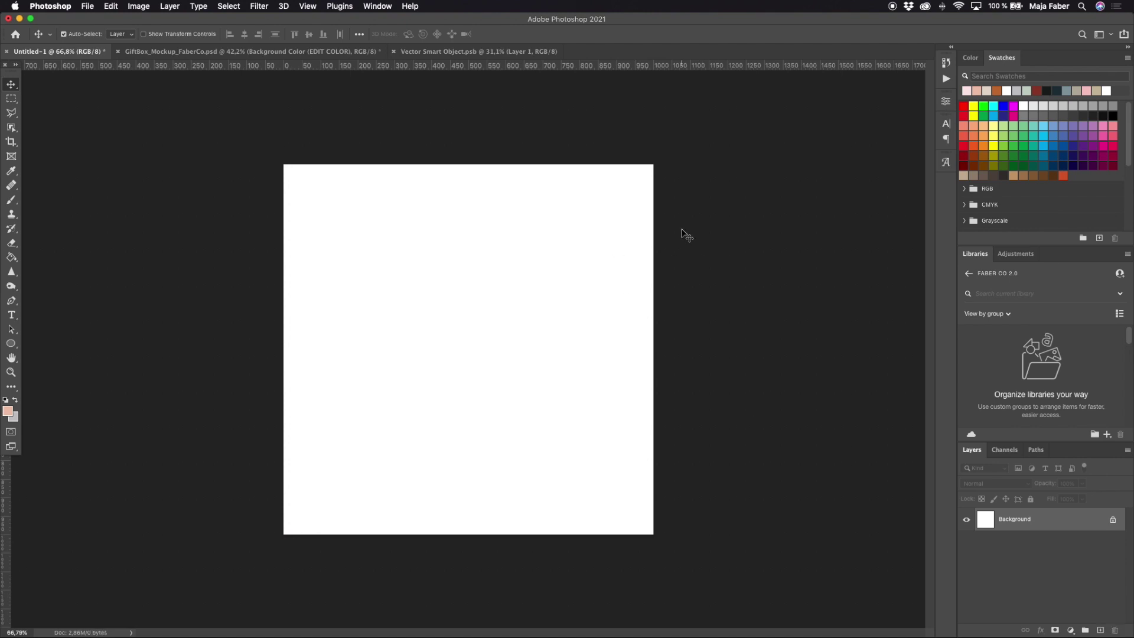
pyautogui.hotkey('ctrl', 'Up')
pyautogui.click(629, 370)
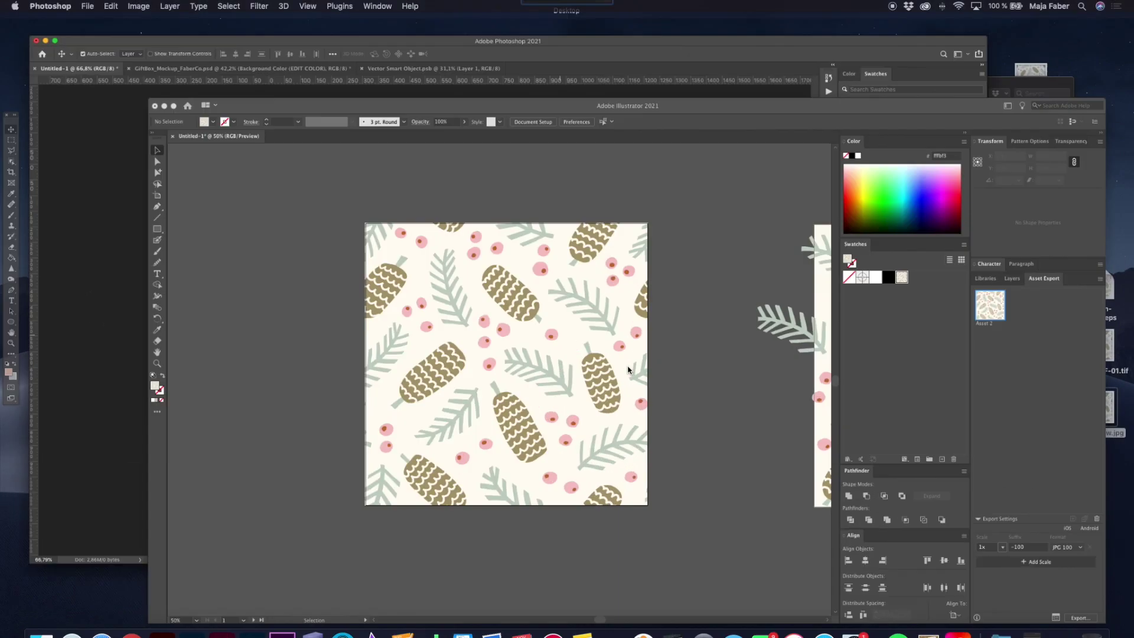
pyautogui.hscroll(-3, 587, 178)
pyautogui.hscroll(1, 589, 181)
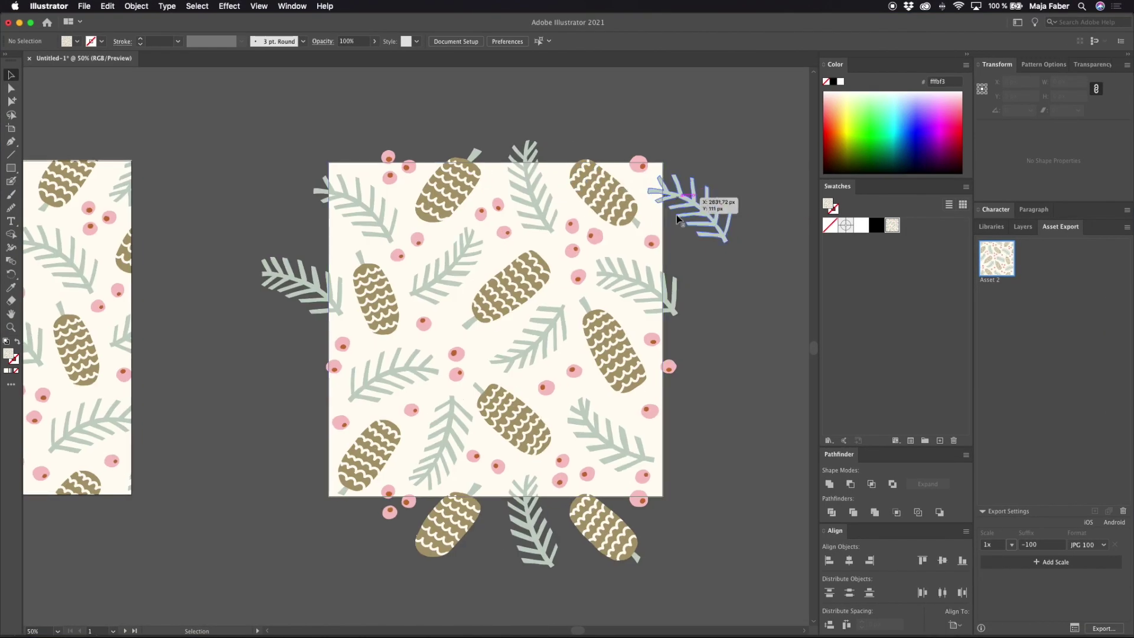
pyautogui.hscroll(5, 672, 264)
pyautogui.scroll(-2, 672, 264)
pyautogui.hscroll(-2, 672, 264)
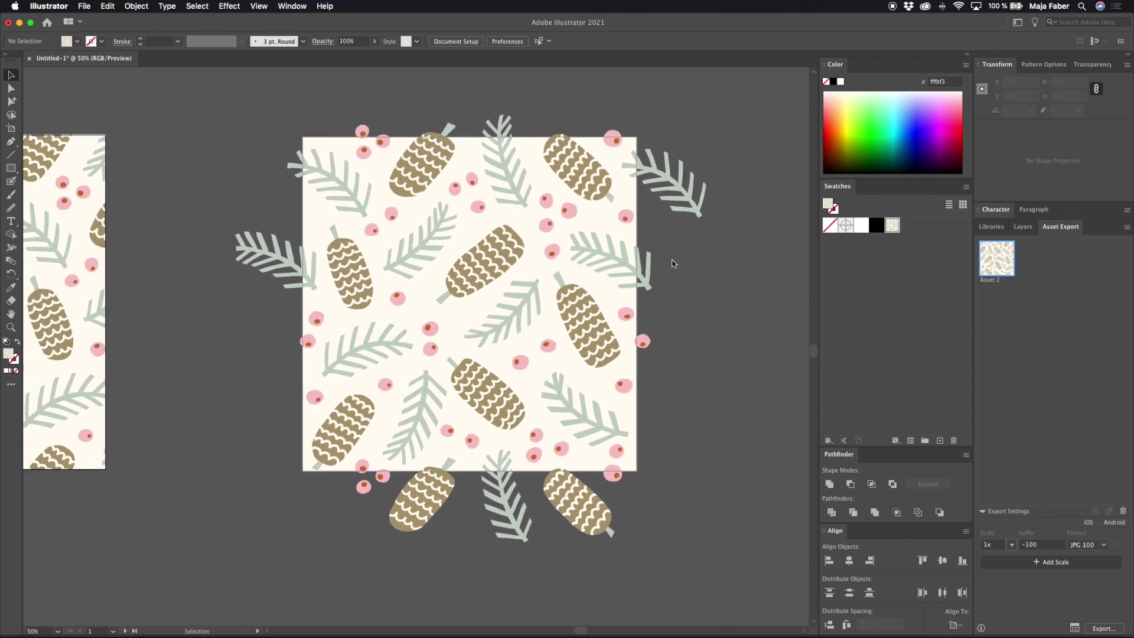
# Select the tile's background rectangle with the Group Selection tool
pyautogui.click(11, 101)
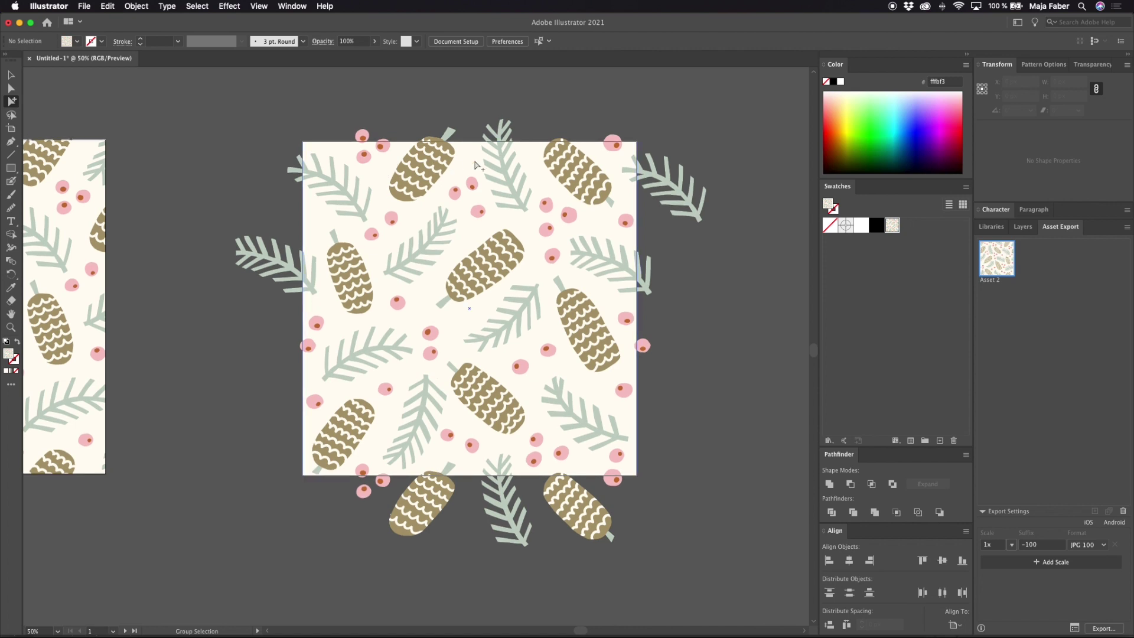
pyautogui.scroll(-1, 478, 305)
pyautogui.scroll(1, 496, 254)
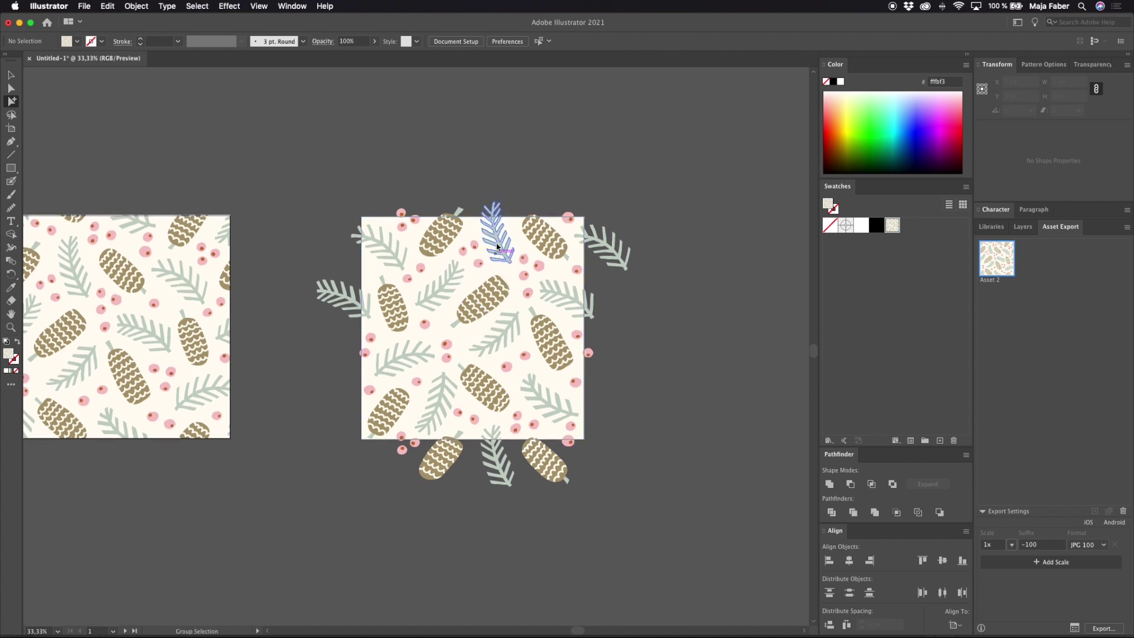
pyautogui.scroll(1, 479, 246)
pyautogui.click(478, 246)
# Realign the cream background square and enlarge it evenly from its centre to about 1161.95 px
pyautogui.click(12, 73)
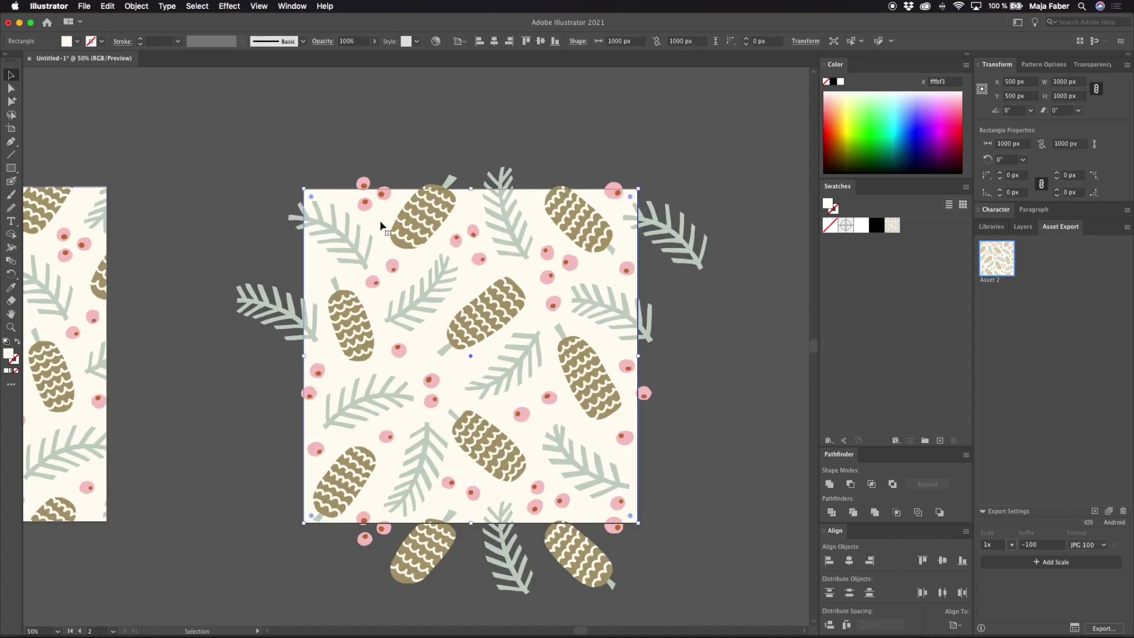
pyautogui.moveTo(381, 227); pyautogui.dragTo(433, 161)
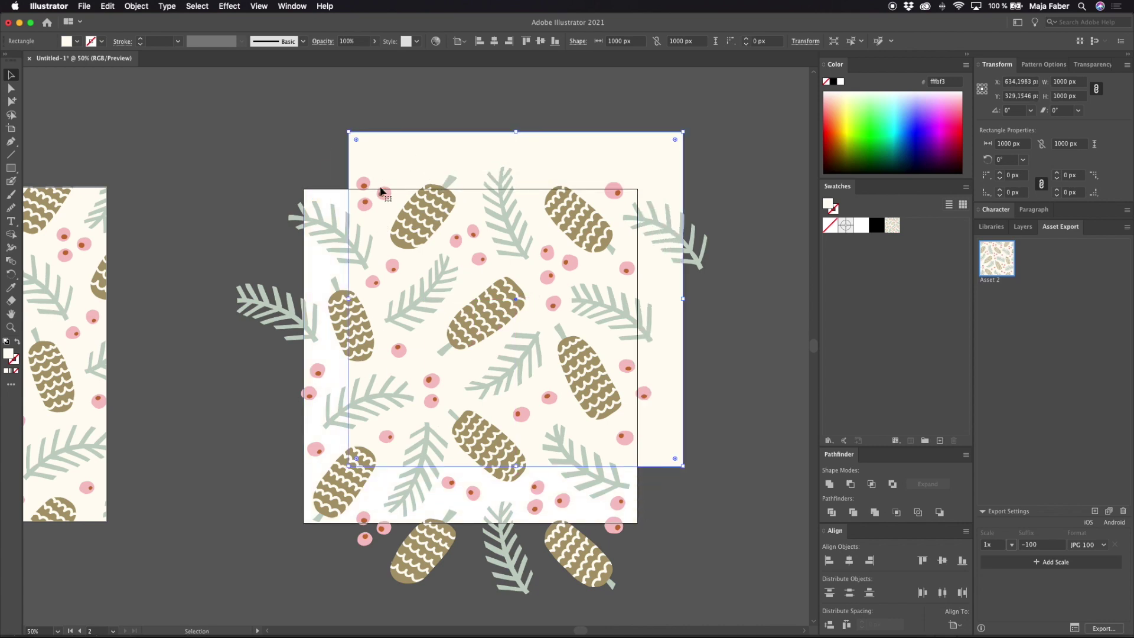
pyautogui.click(327, 197)
pyautogui.click(317, 120)
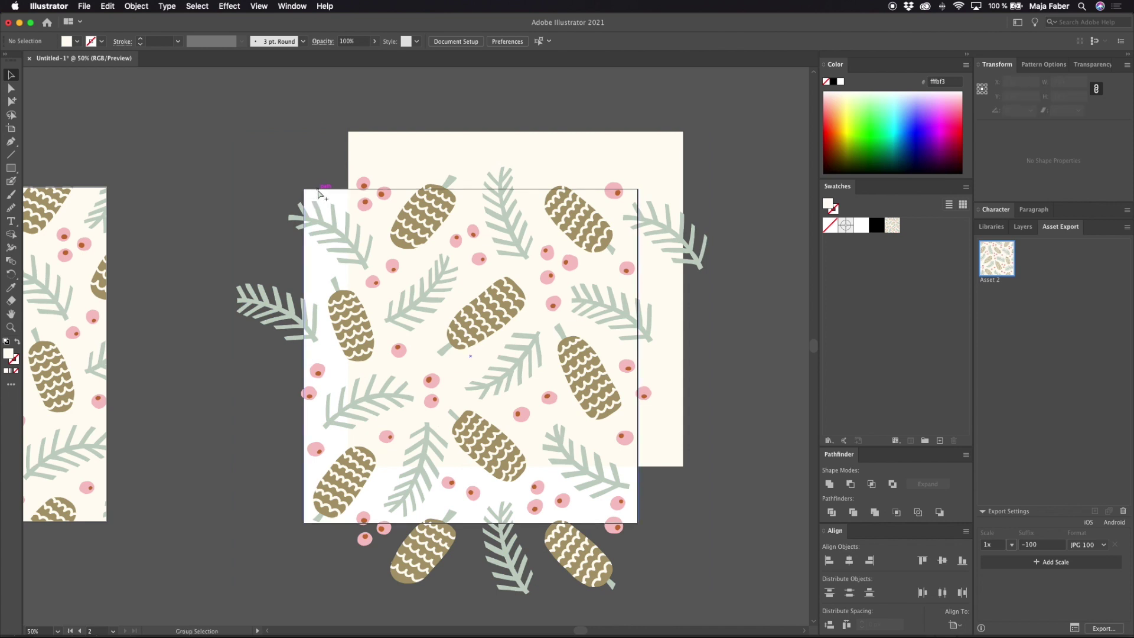
pyautogui.moveTo(362, 135); pyautogui.dragTo(318, 192)
pyautogui.click(13, 101)
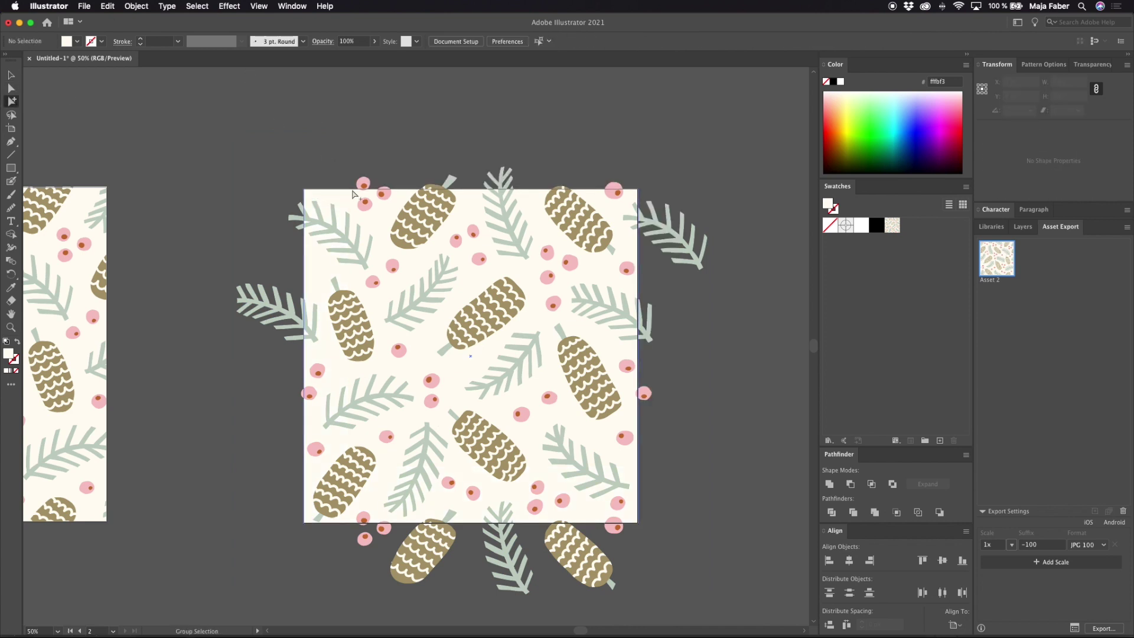
pyautogui.click(13, 75)
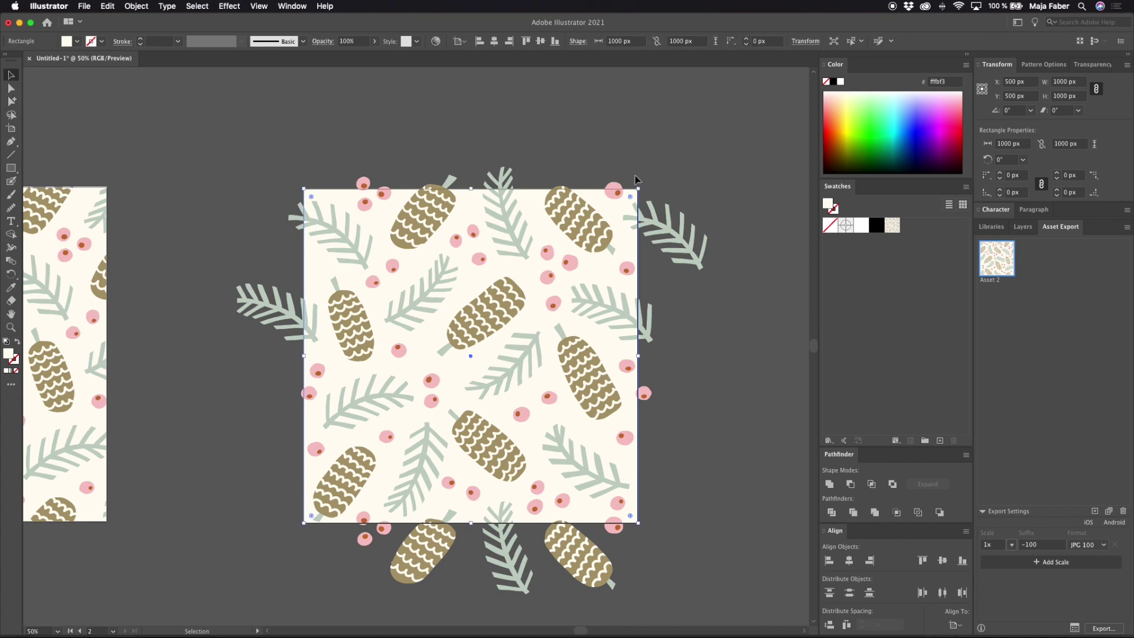
pyautogui.moveTo(638, 191); pyautogui.dragTo(682, 162)
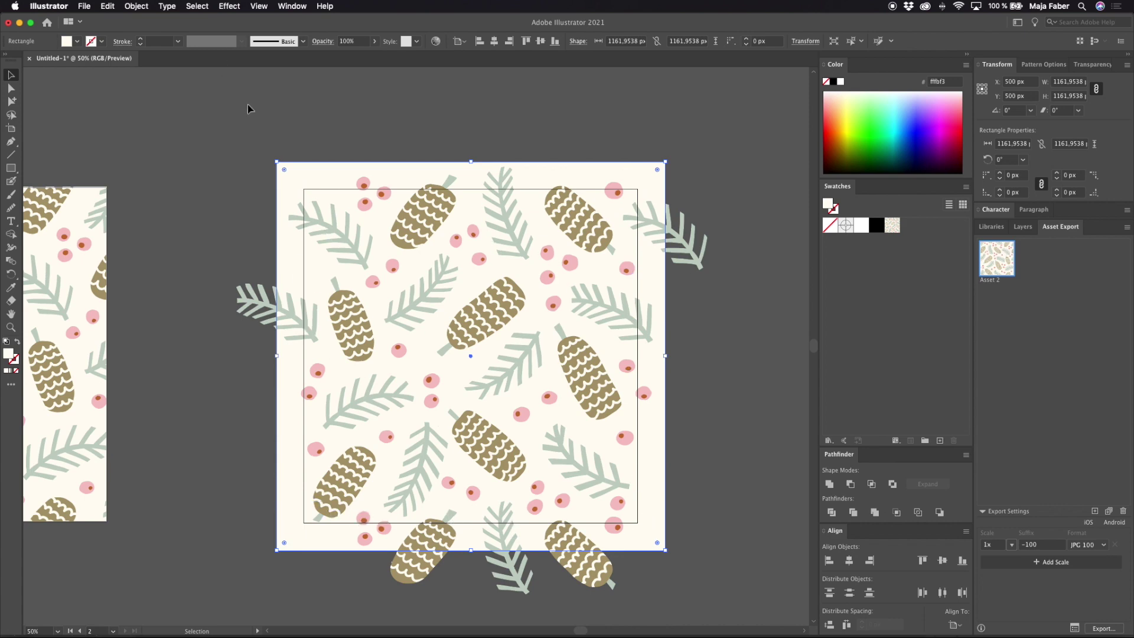
# Drag all the pine cone artwork into the Swatches panel as a new pattern swatch
pyautogui.moveTo(231, 135); pyautogui.dragTo(697, 603)
pyautogui.moveTo(591, 354); pyautogui.dragTo(940, 230)
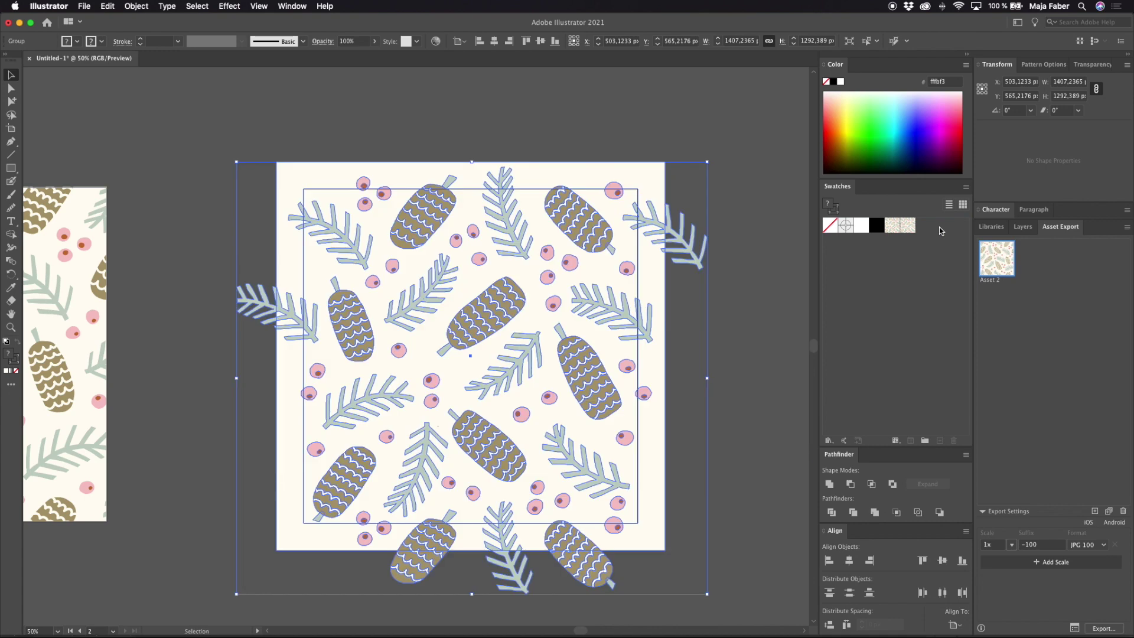
pyautogui.click(641, 144)
# Duplicate the pattern square downward and fill the copy with the new pine cone pattern swatch
pyautogui.hscroll(-5, 459, 264)
pyautogui.hscroll(-2, 462, 263)
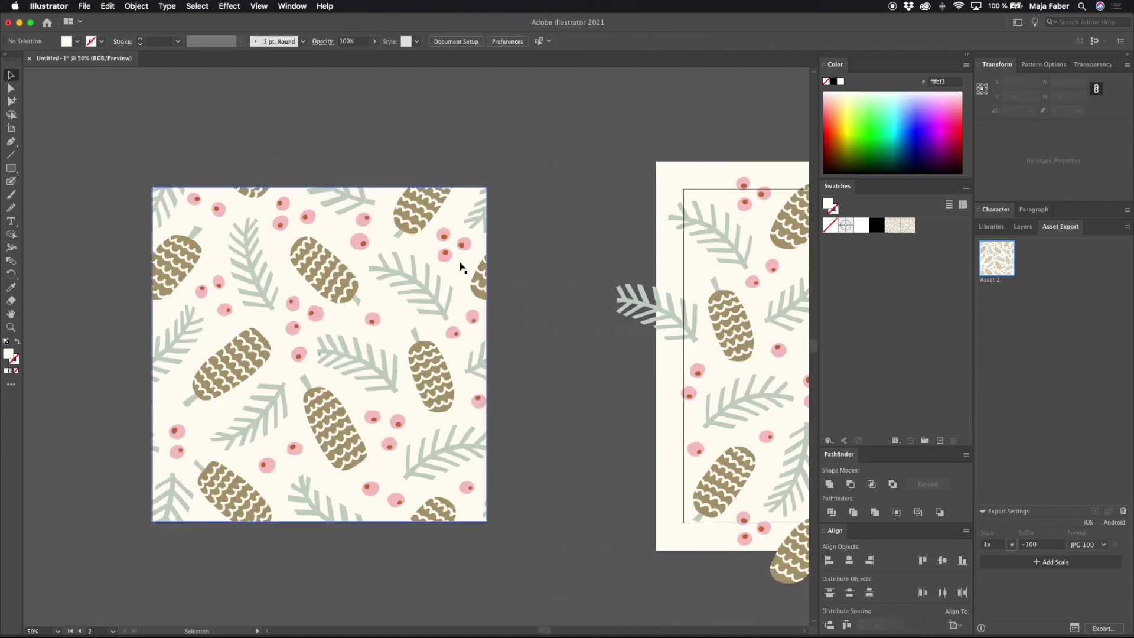
pyautogui.scroll(-3, 461, 262)
pyautogui.moveTo(391, 170); pyautogui.dragTo(392, 523)
pyautogui.scroll(-5, 381, 452)
pyautogui.press('super+equal')
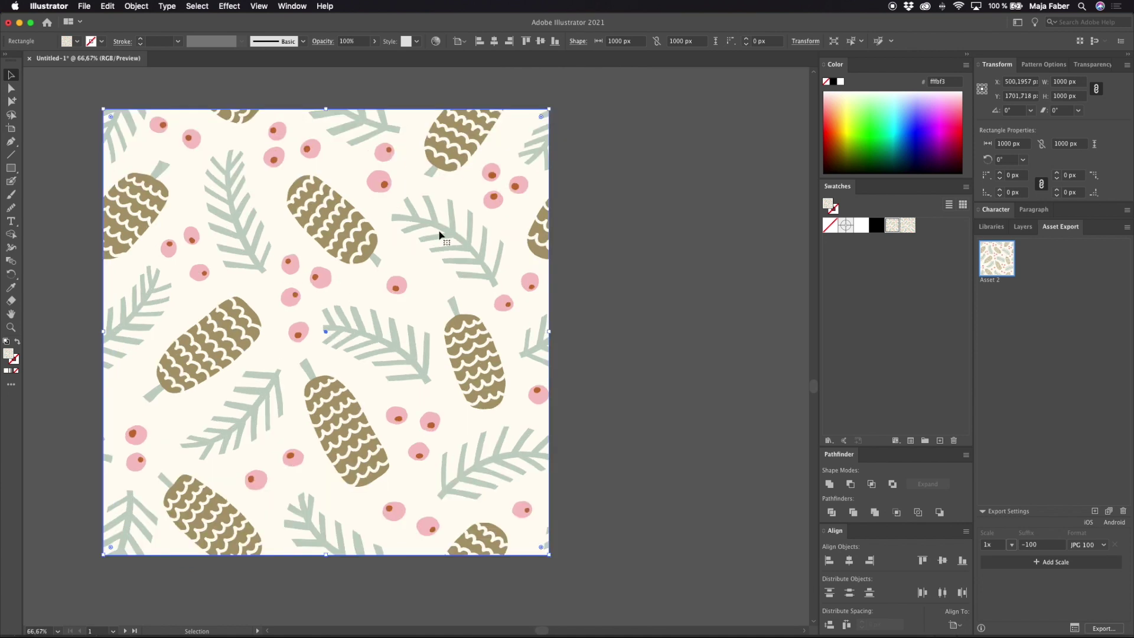
pyautogui.click(910, 228)
pyautogui.click(640, 361)
pyautogui.hscroll(-5, 744, 240)
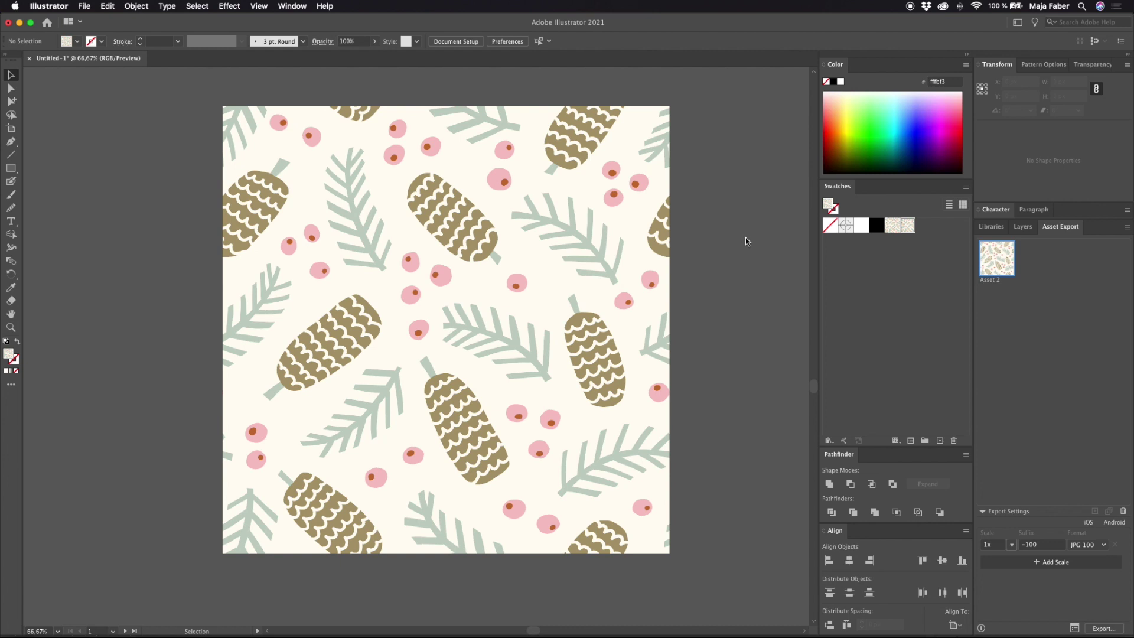
pyautogui.hscroll(3, 746, 237)
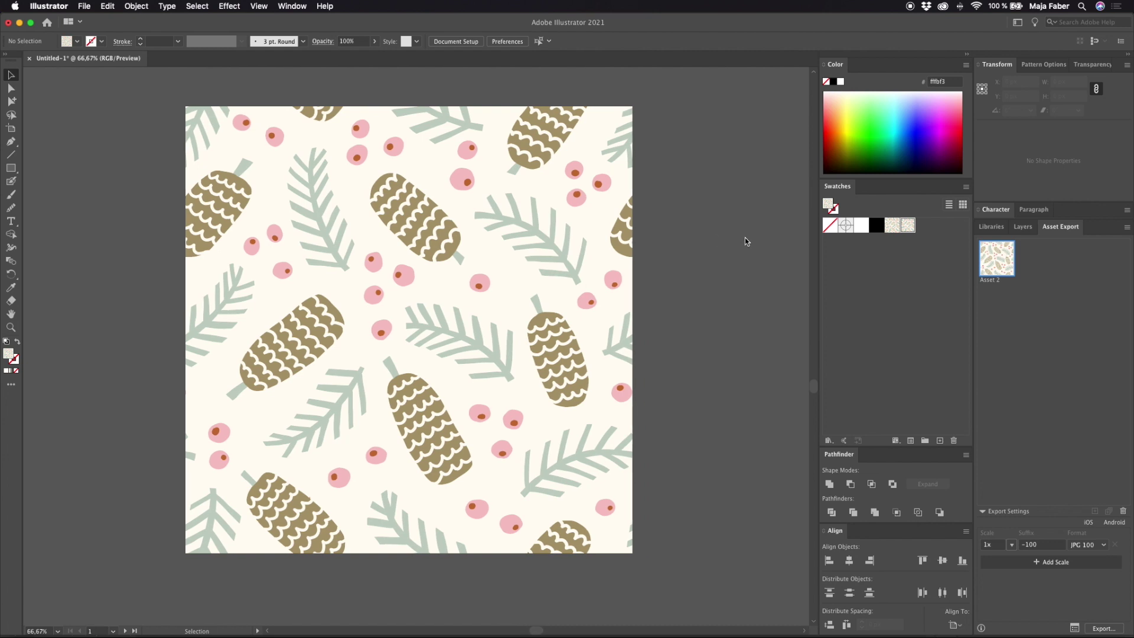